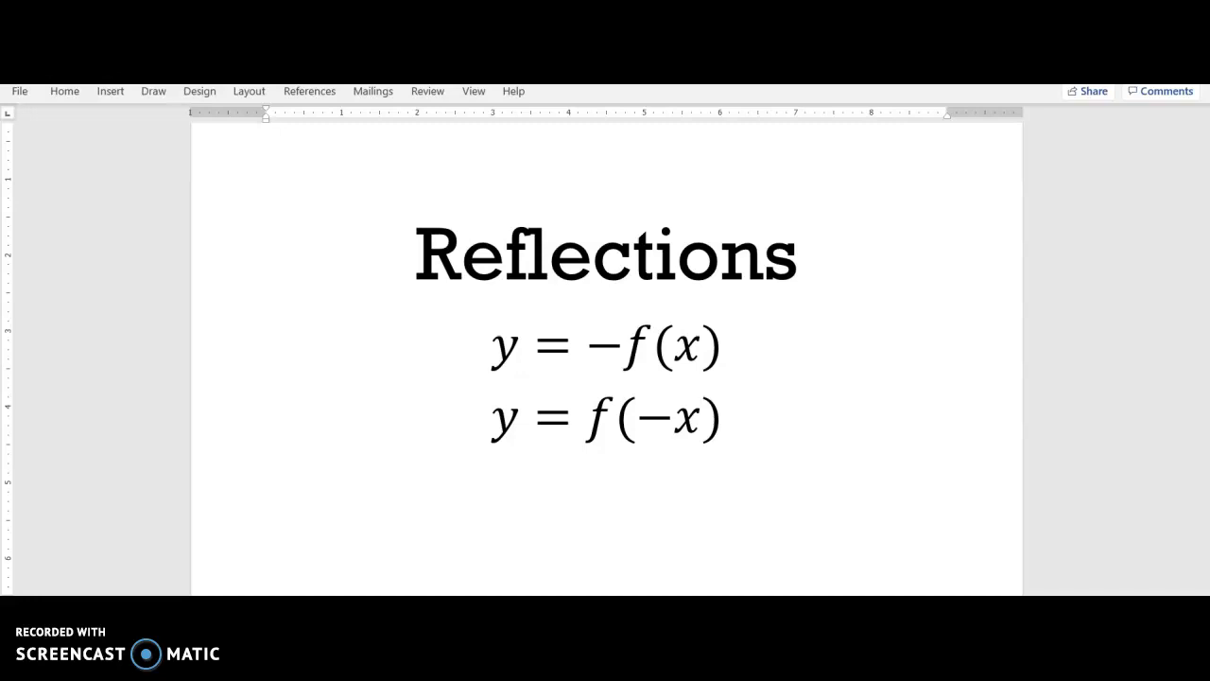
- Switch from the Word Reflections notes to the Desmos graph of f(x) = abs(x)
key("alt+Tab")
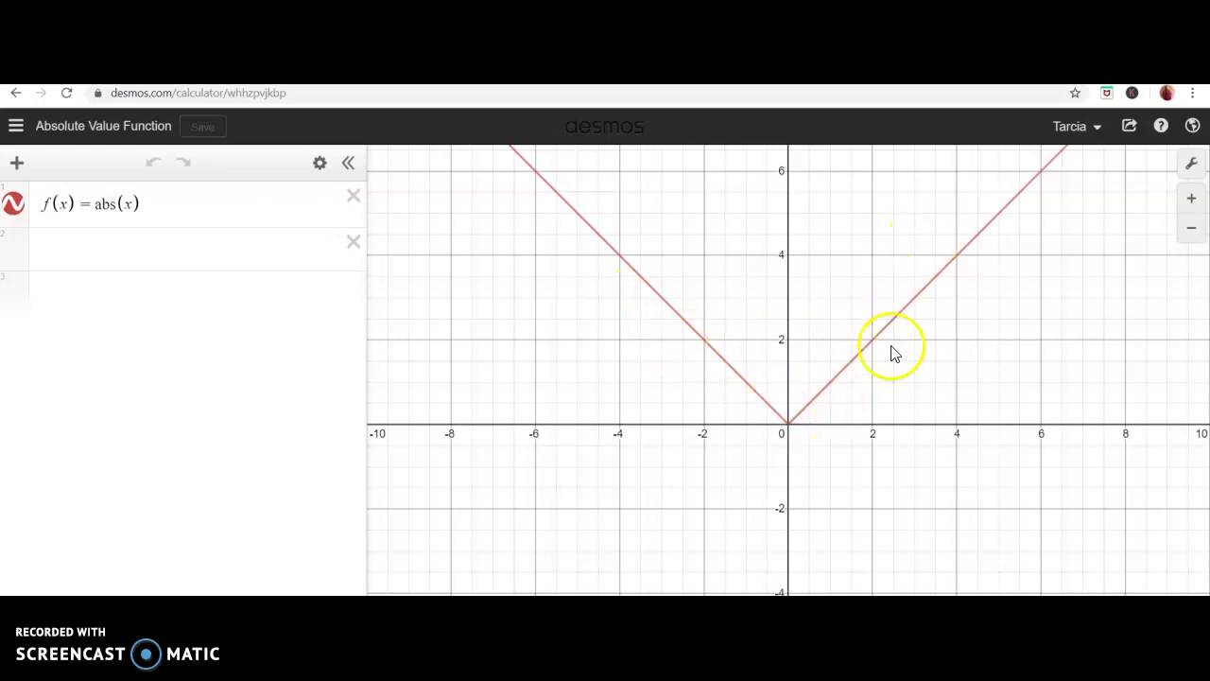
- Add f(x) = -abs(x) as a second expression to plot the upside-down V
left_click(192, 256)
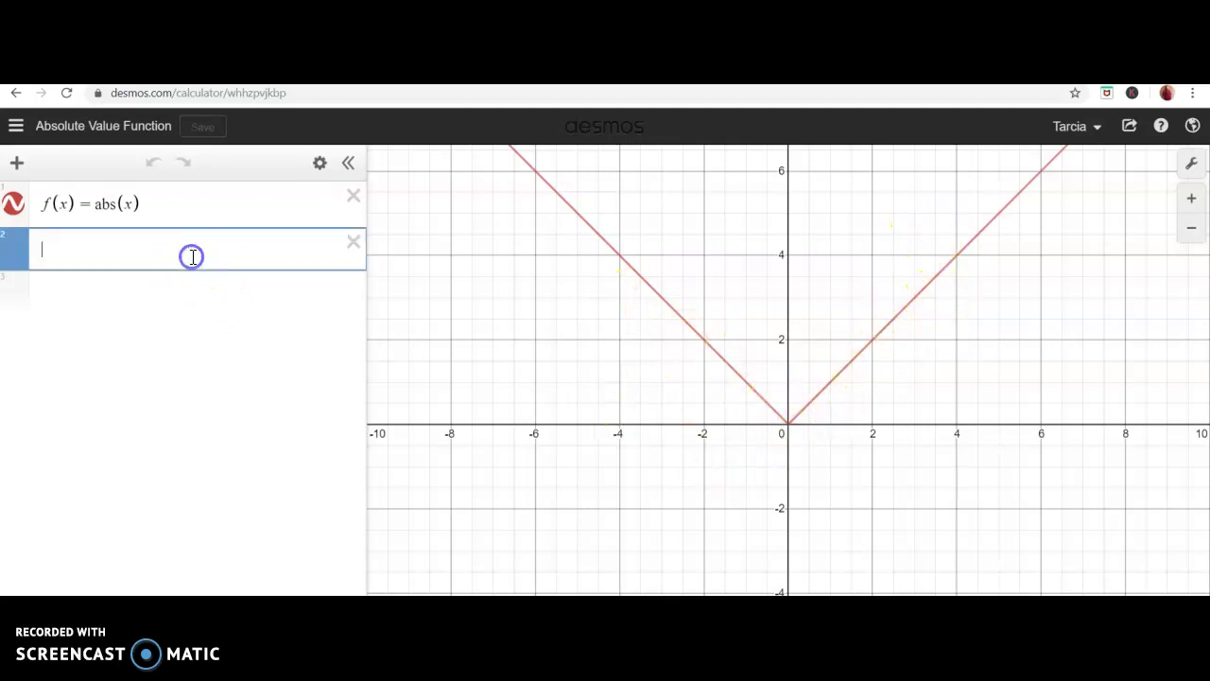
type("f(x) ")
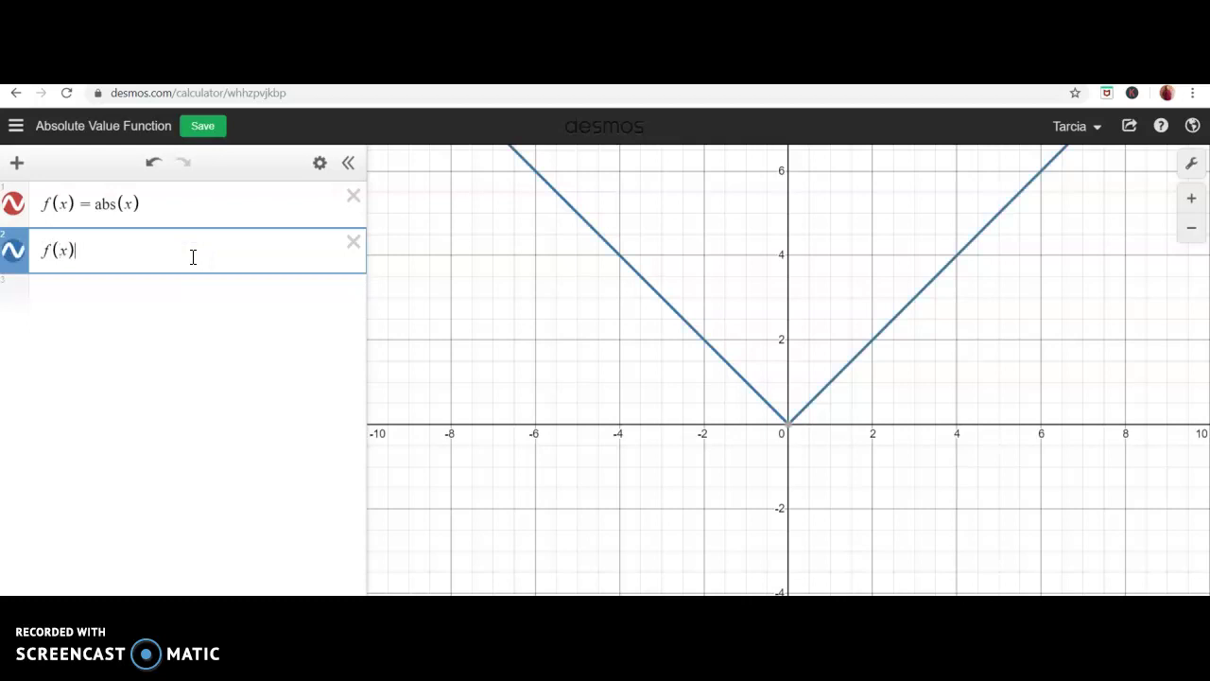
type("= −")
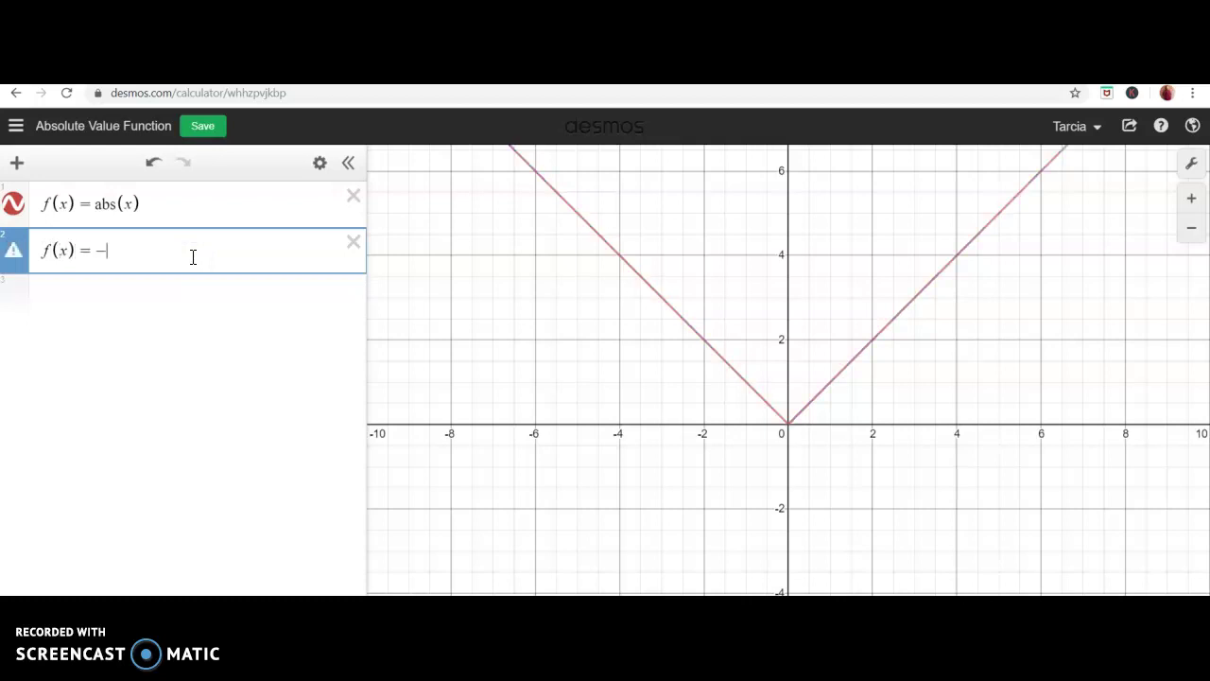
type("-abs(x")
key("Return")
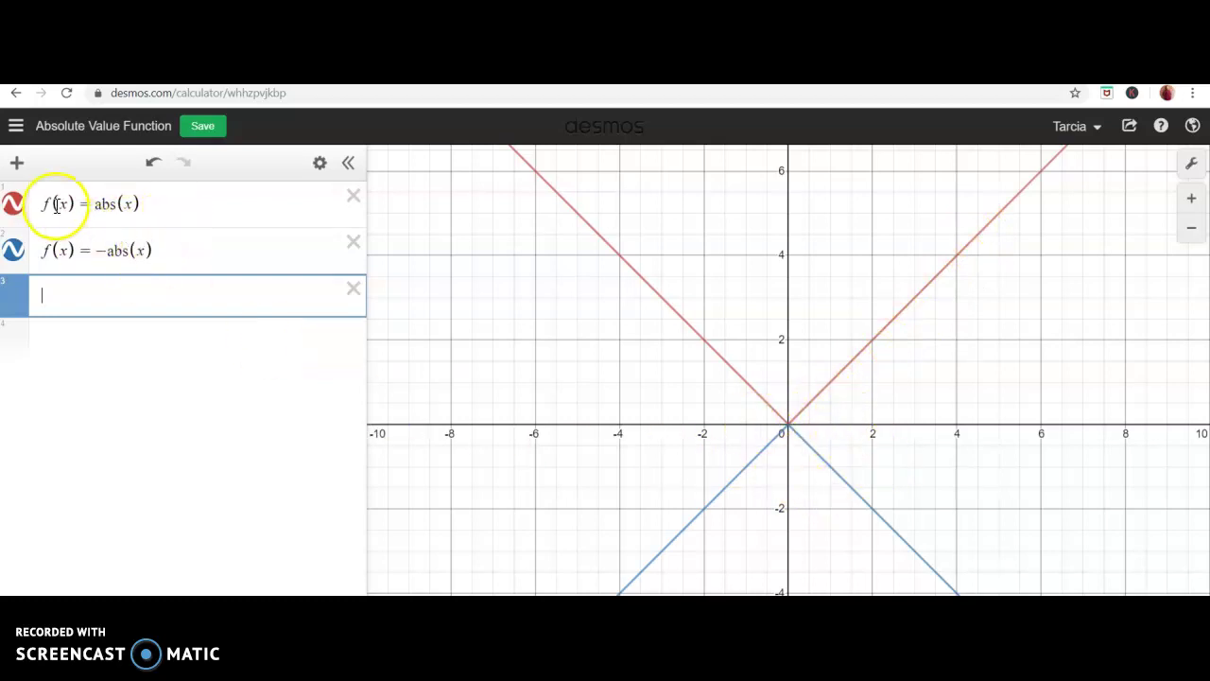
- Load the saved Square Root Function graph and add f(x) = -sqrt x below √x
left_click(14, 127)
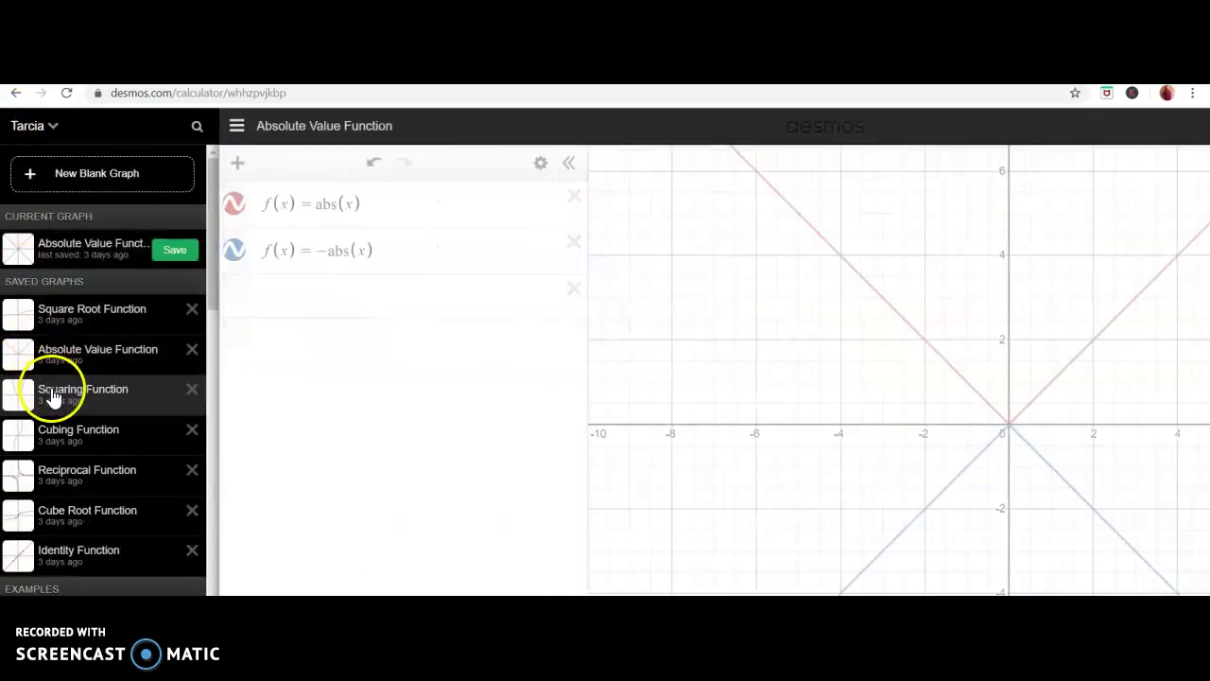
left_click(68, 321)
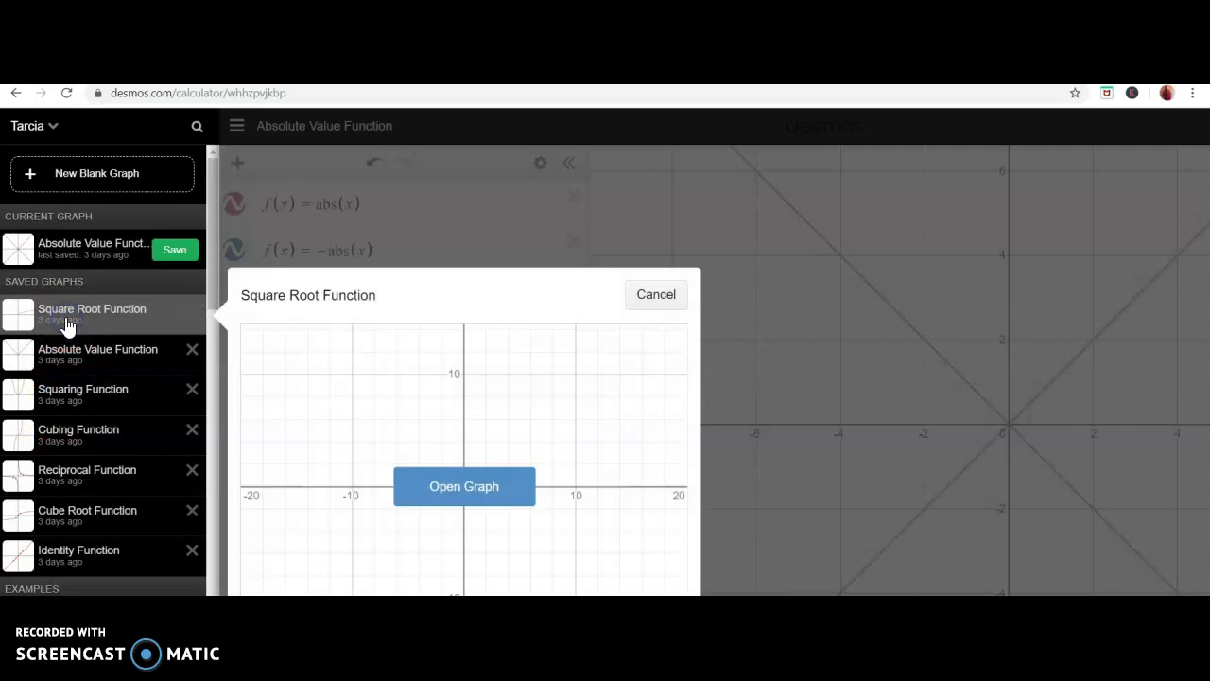
left_click(457, 490)
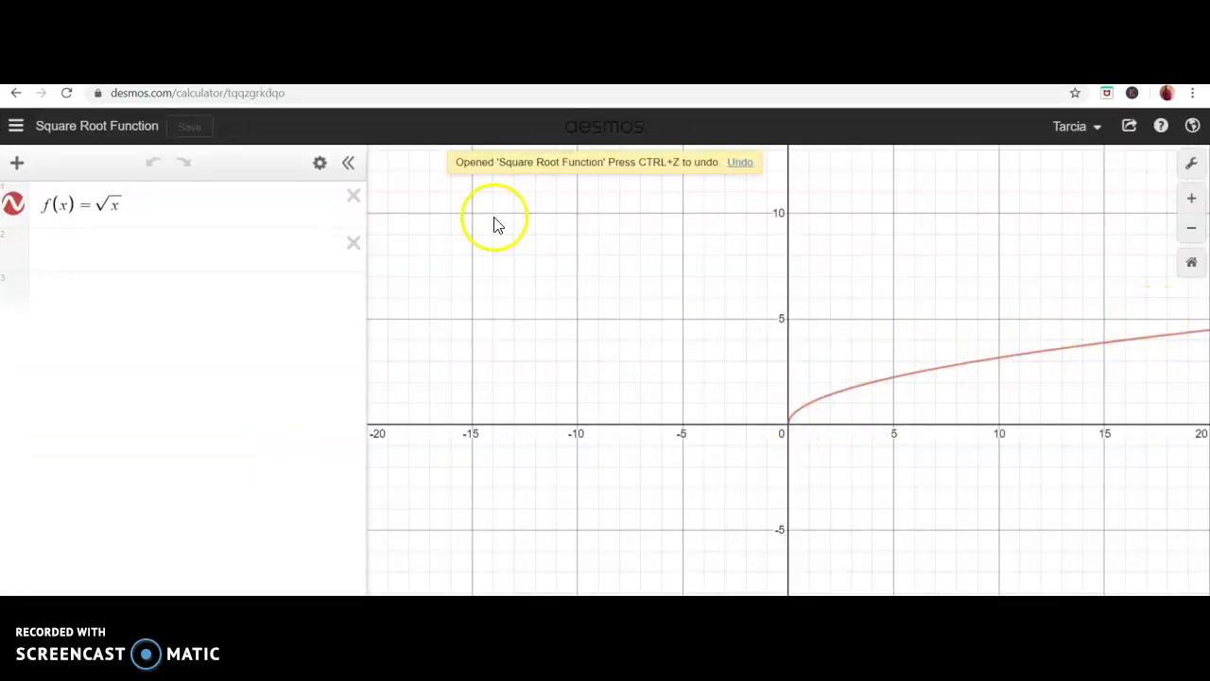
left_click(234, 253)
type("f(x)")
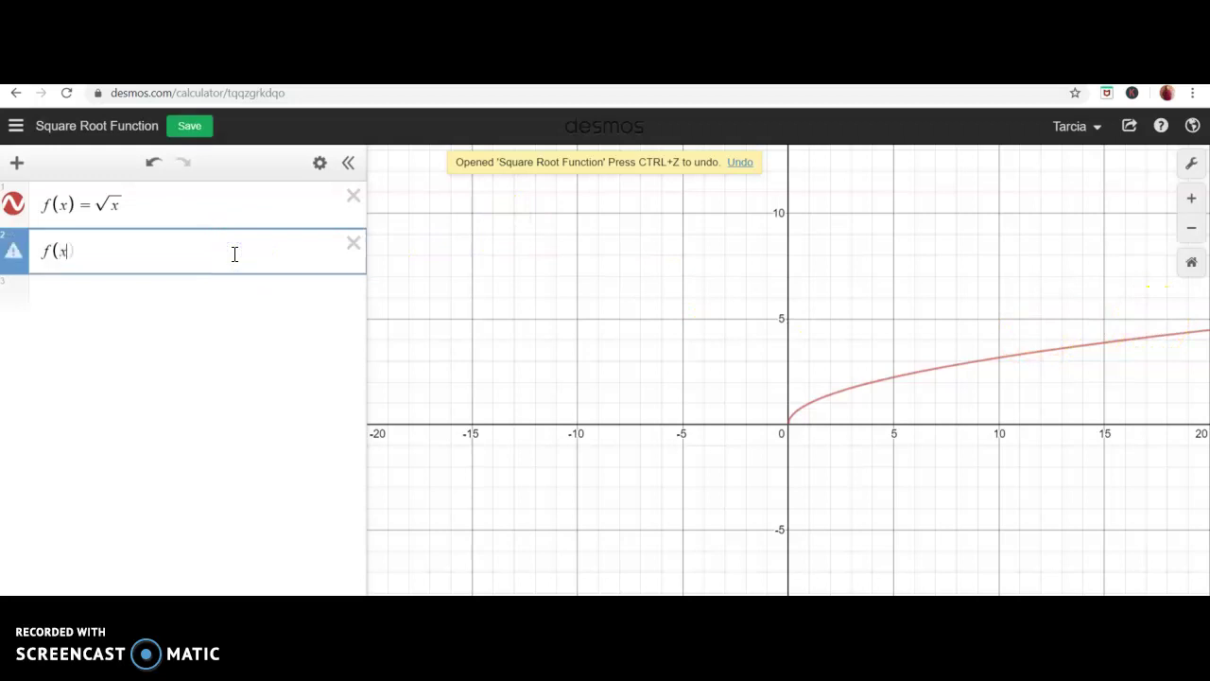
type("=-sqrt")
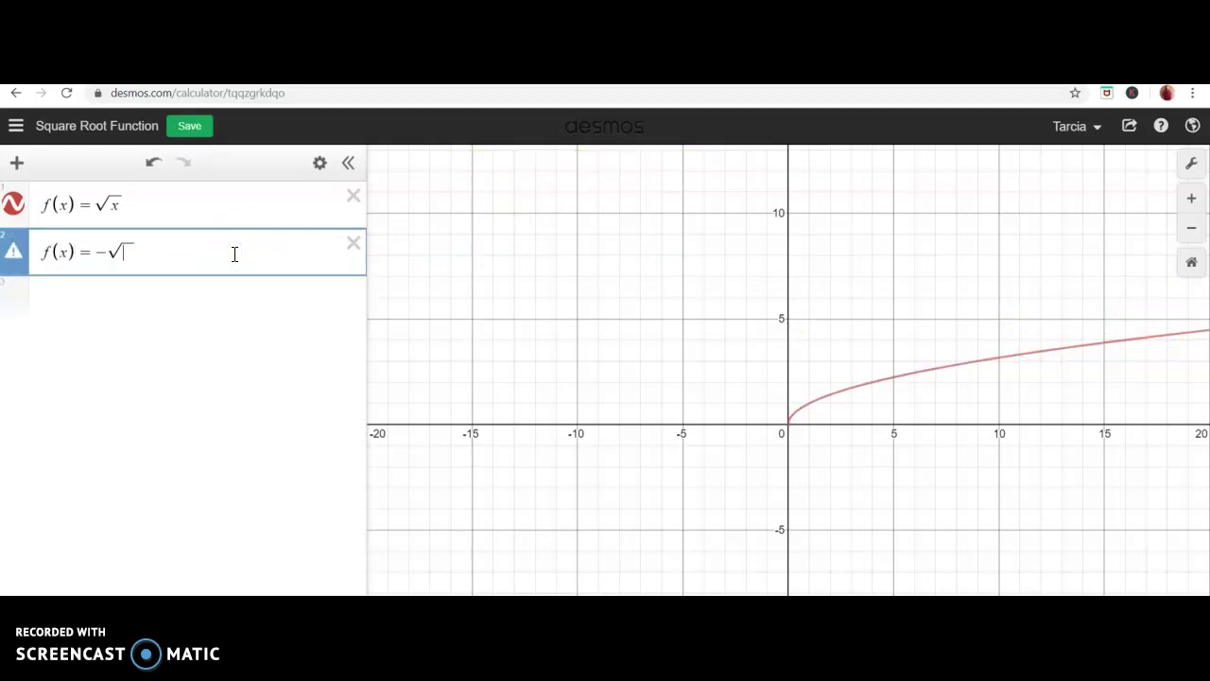
type("x")
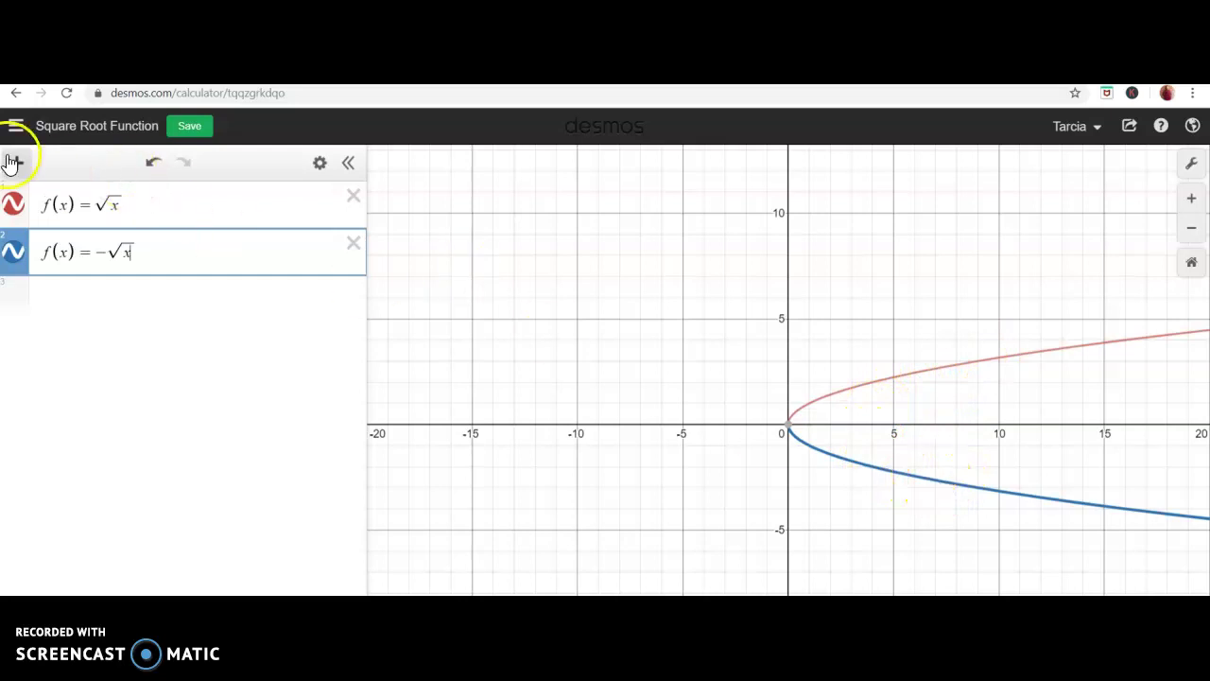
left_click(15, 126)
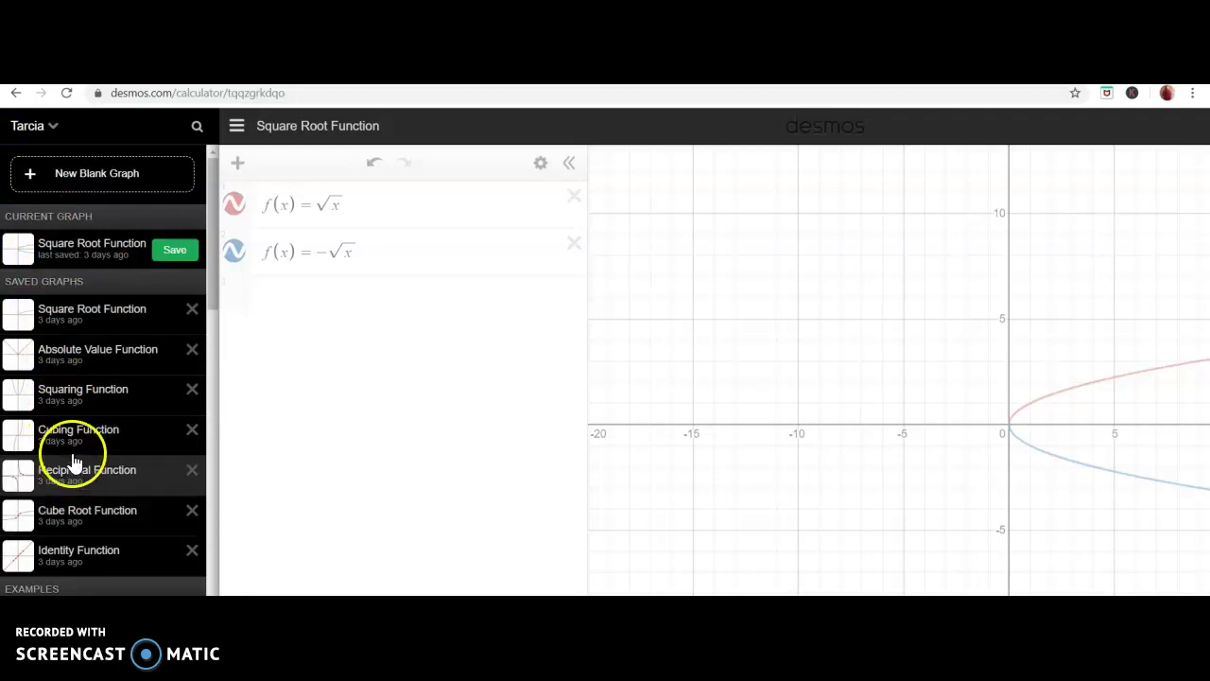
- Load the saved Squaring Function graph and enter f(x) = -x^2 as a second expression
left_click(77, 395)
left_click(435, 525)
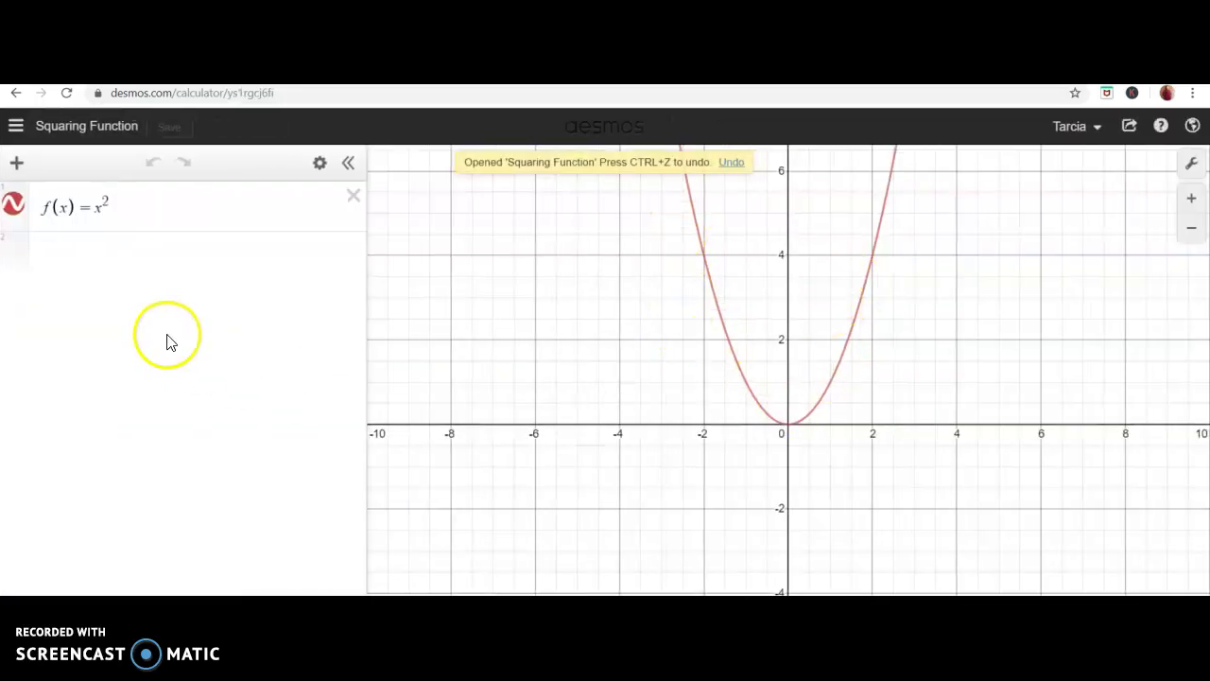
left_click(264, 231)
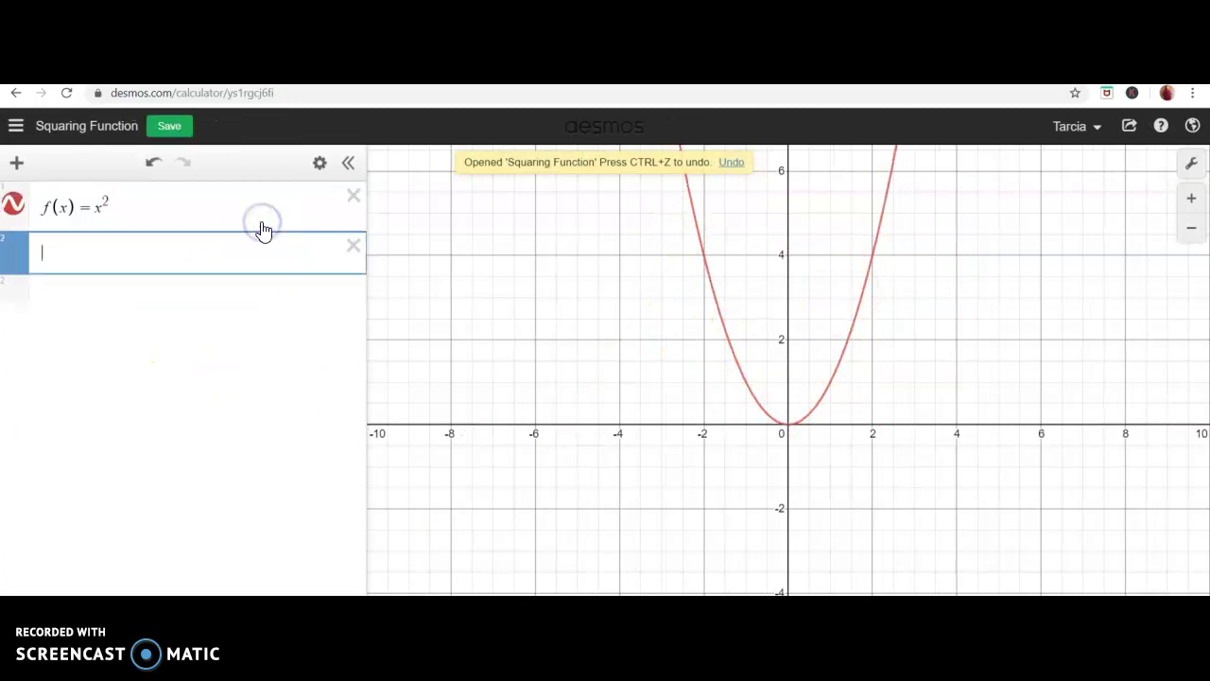
type("f(x")
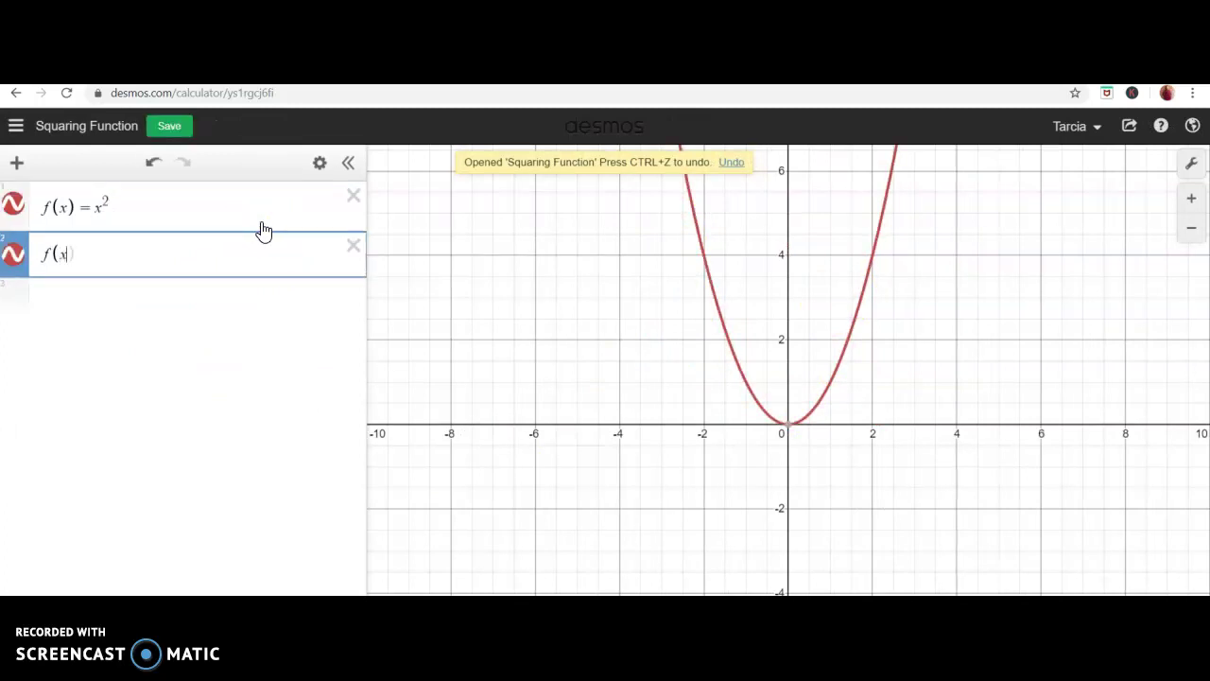
type(")=-x^2")
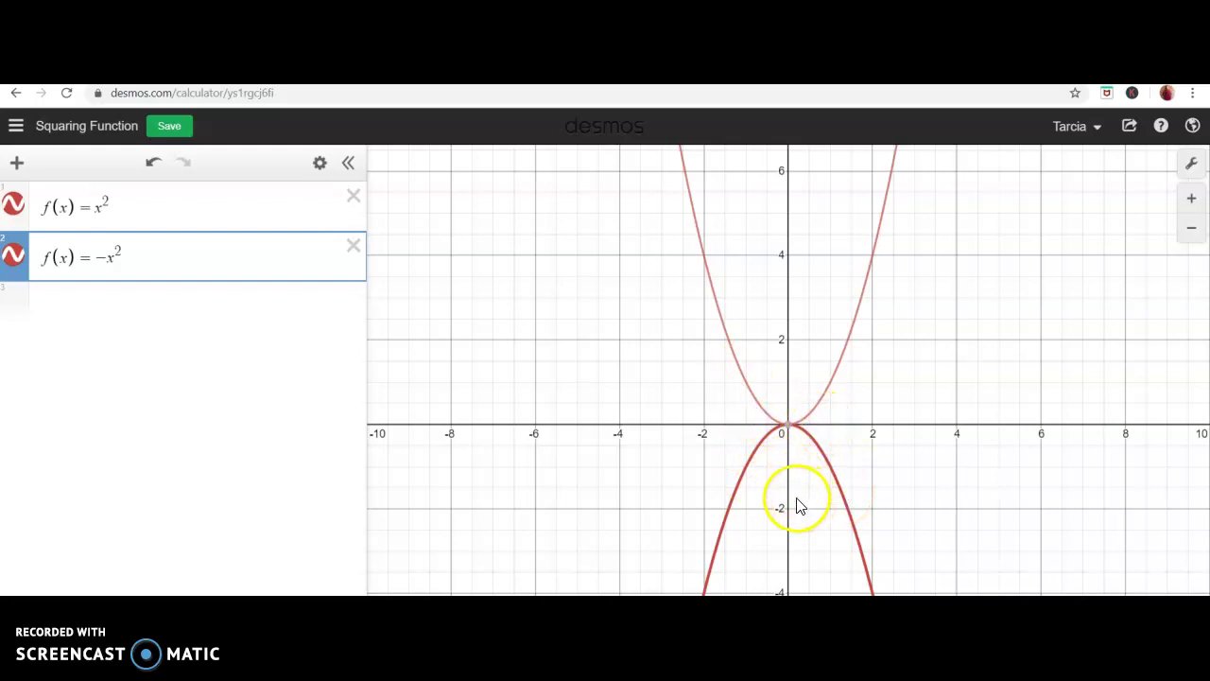
- In Word, add '- reflecting graph over x-axis' after the y = −f(x) equation
key("alt+Tab")
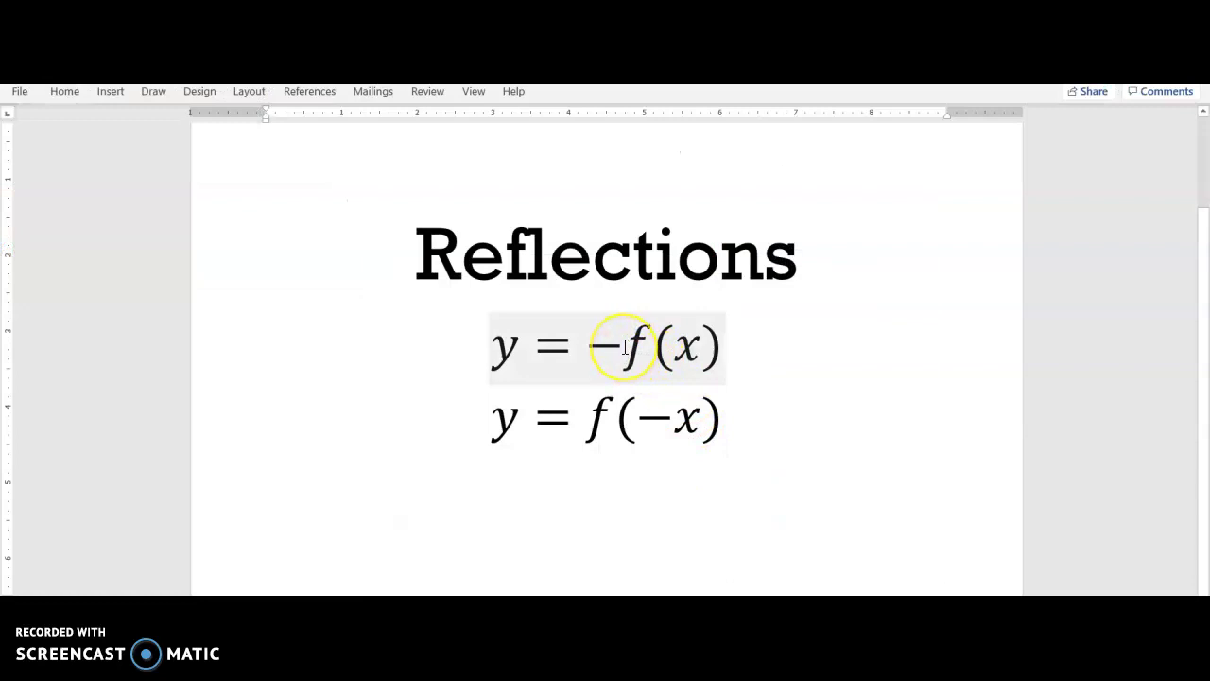
left_click(743, 382)
type("- ")
type("reflecting")
type(" graph")
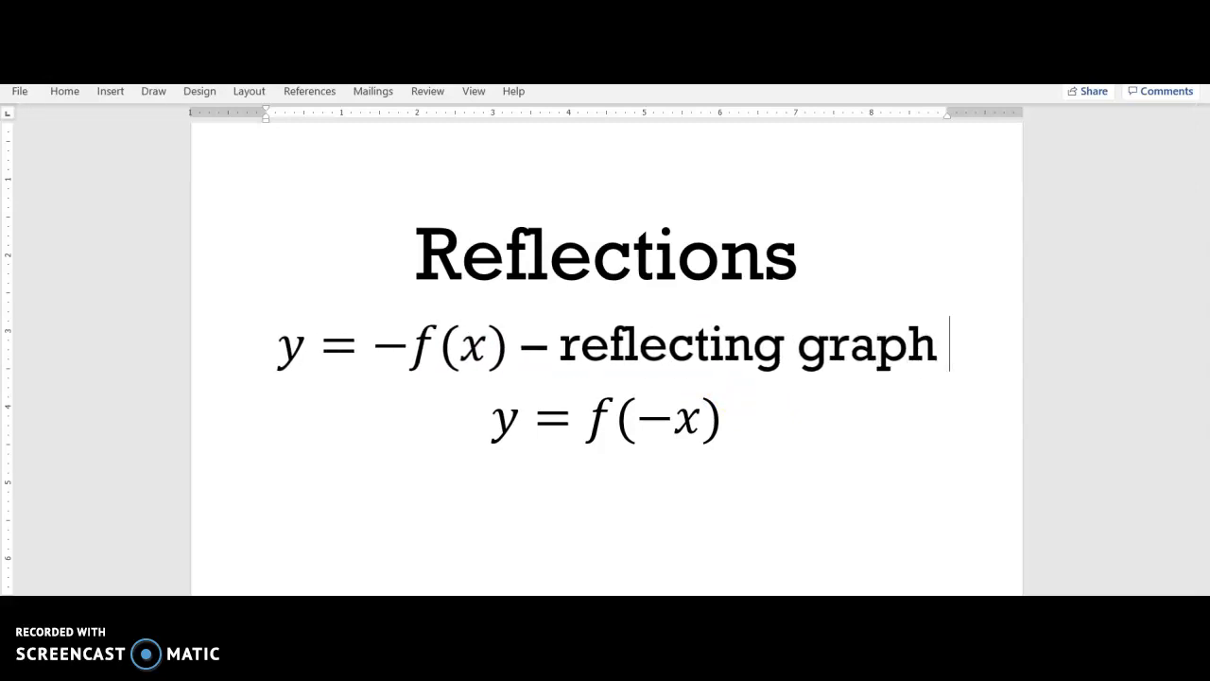
type("over x-axis")
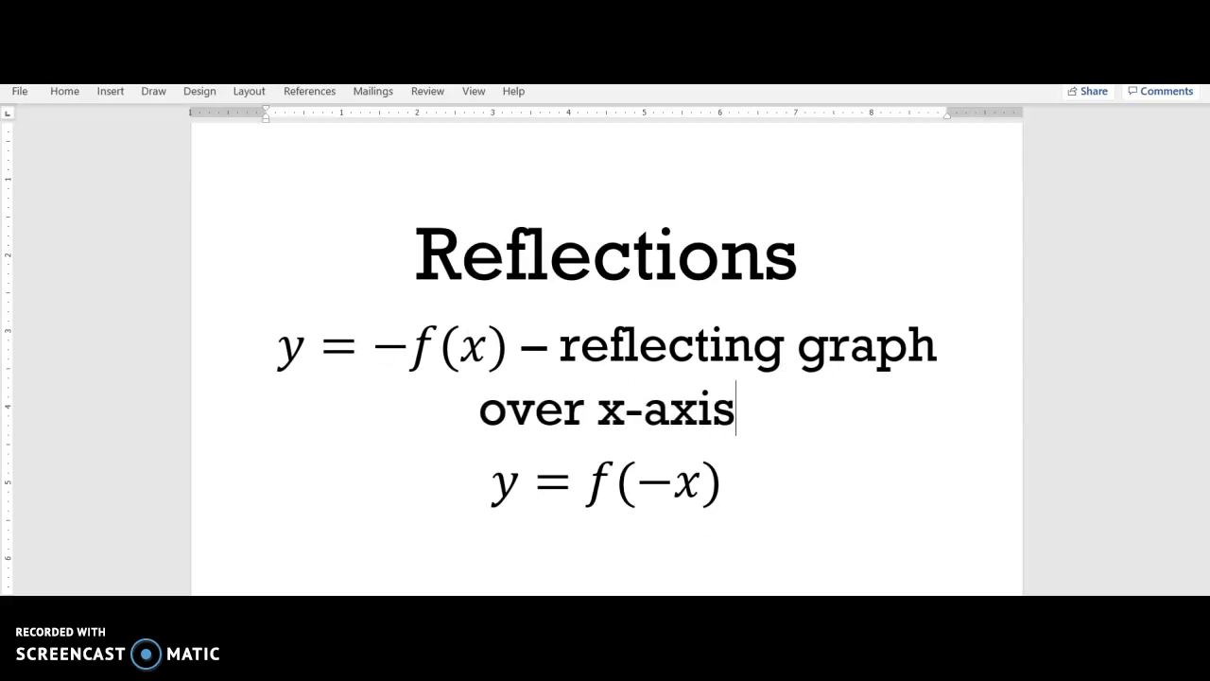
- Reload the Square Root Function graph and enter f(x) = sqrt(-x) below √x
key("alt+Tab")
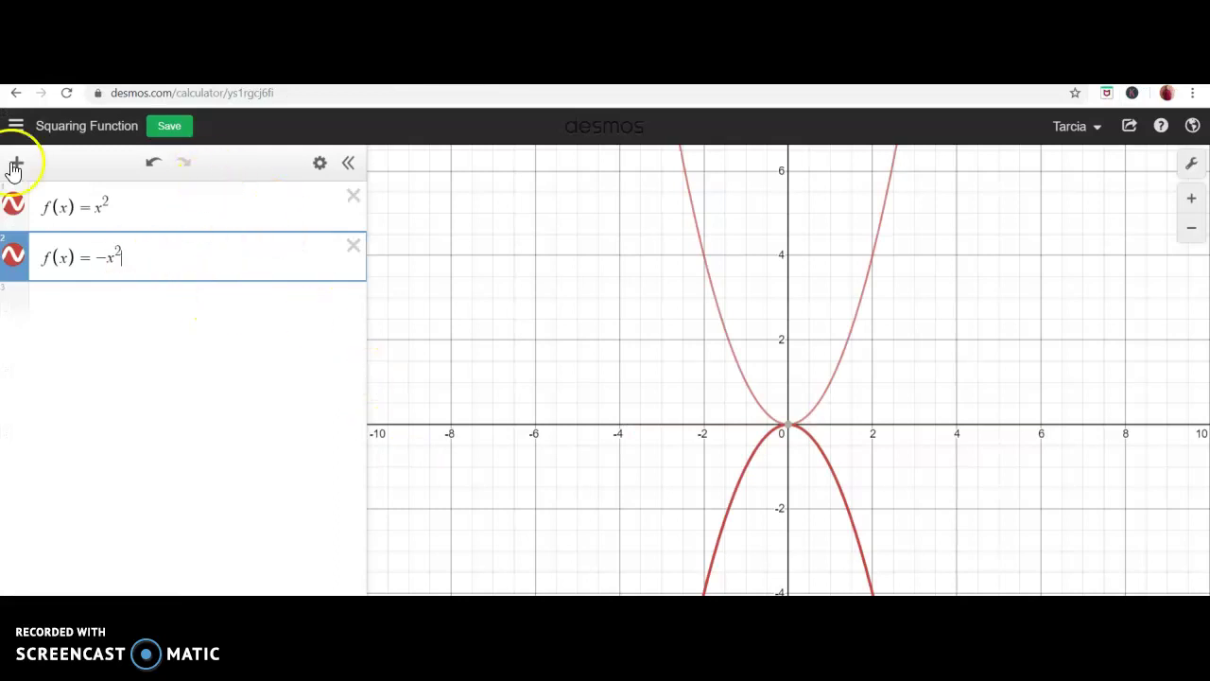
left_click(17, 126)
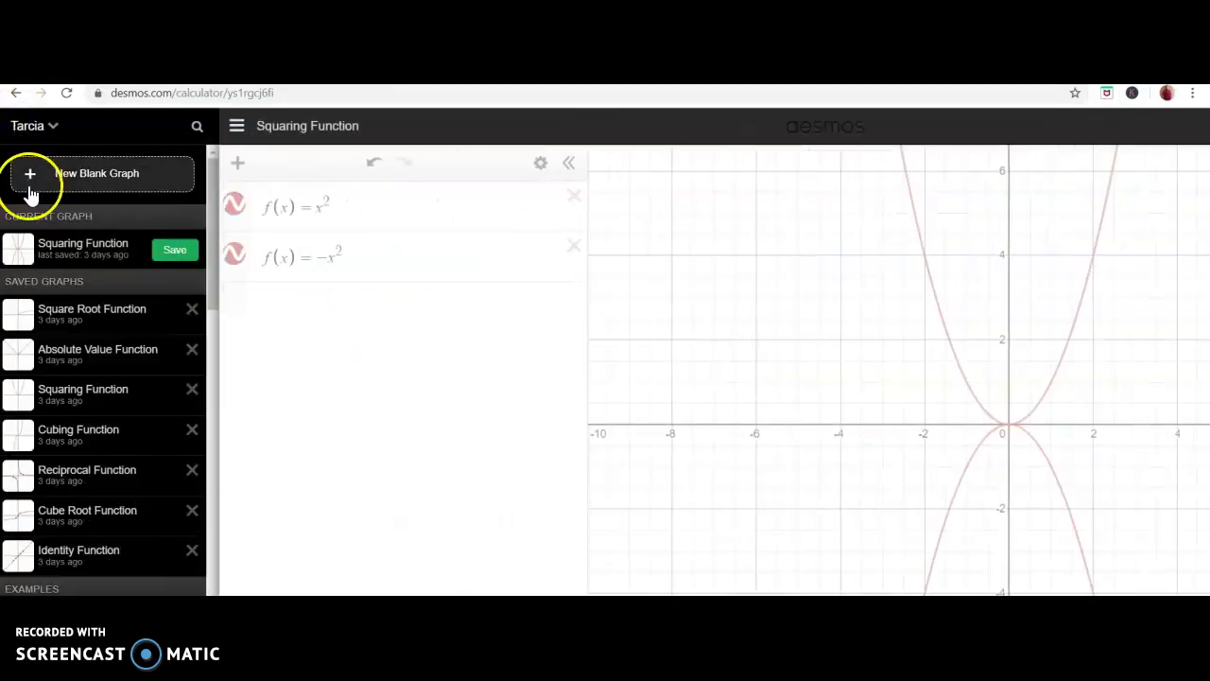
left_click(72, 319)
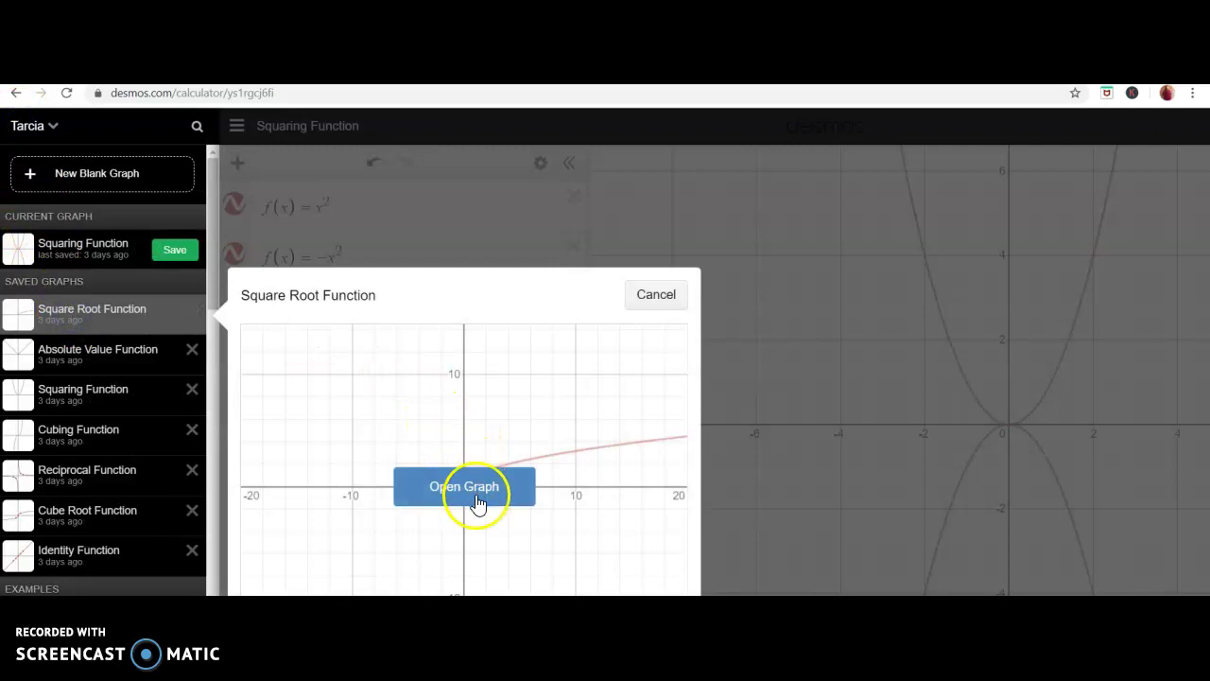
left_click(477, 503)
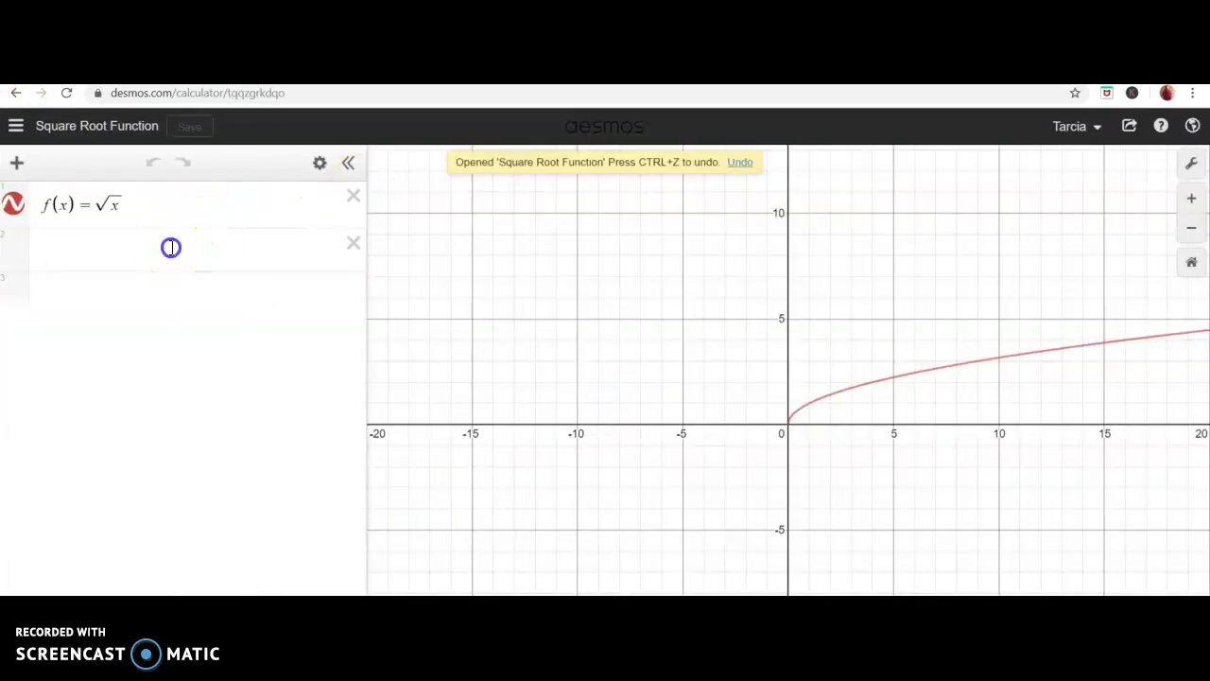
left_click(171, 248)
type("f(x)=")
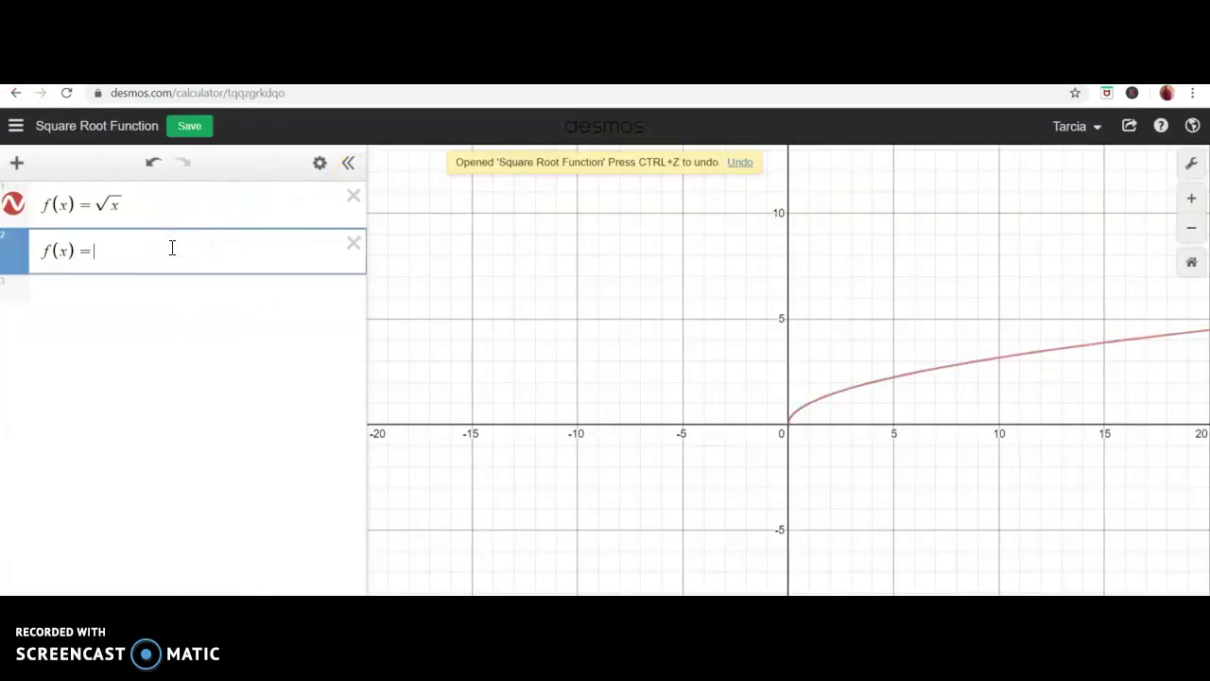
type("s")
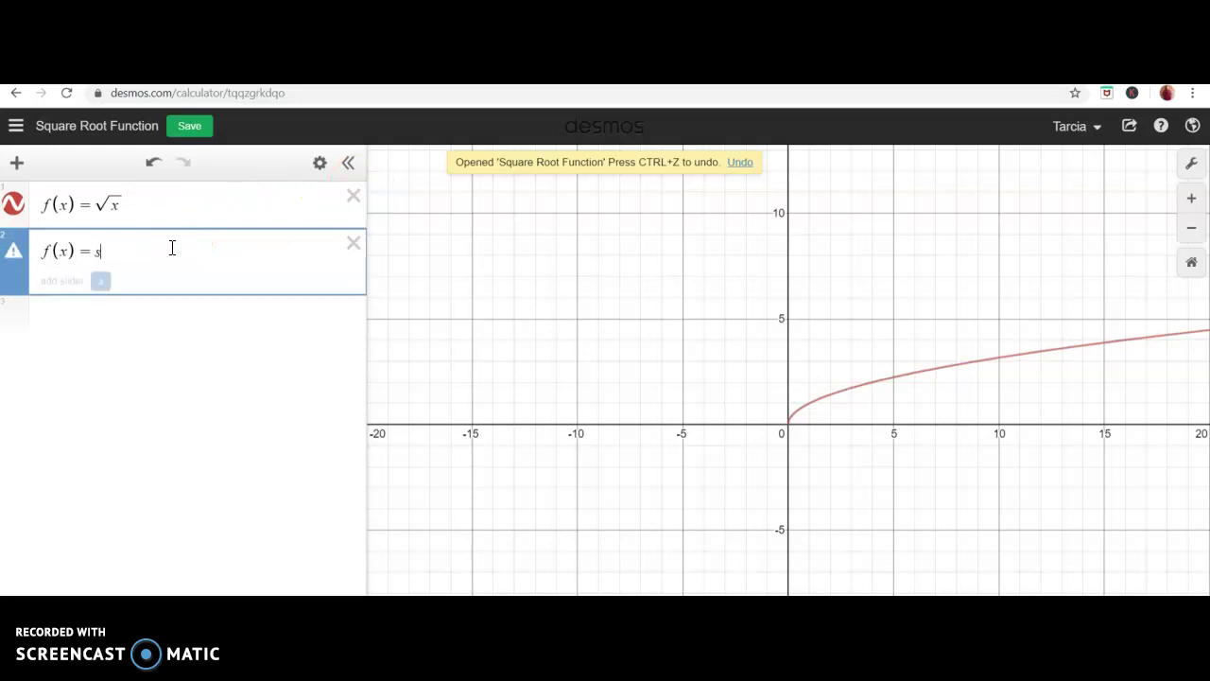
type("qrt-x")
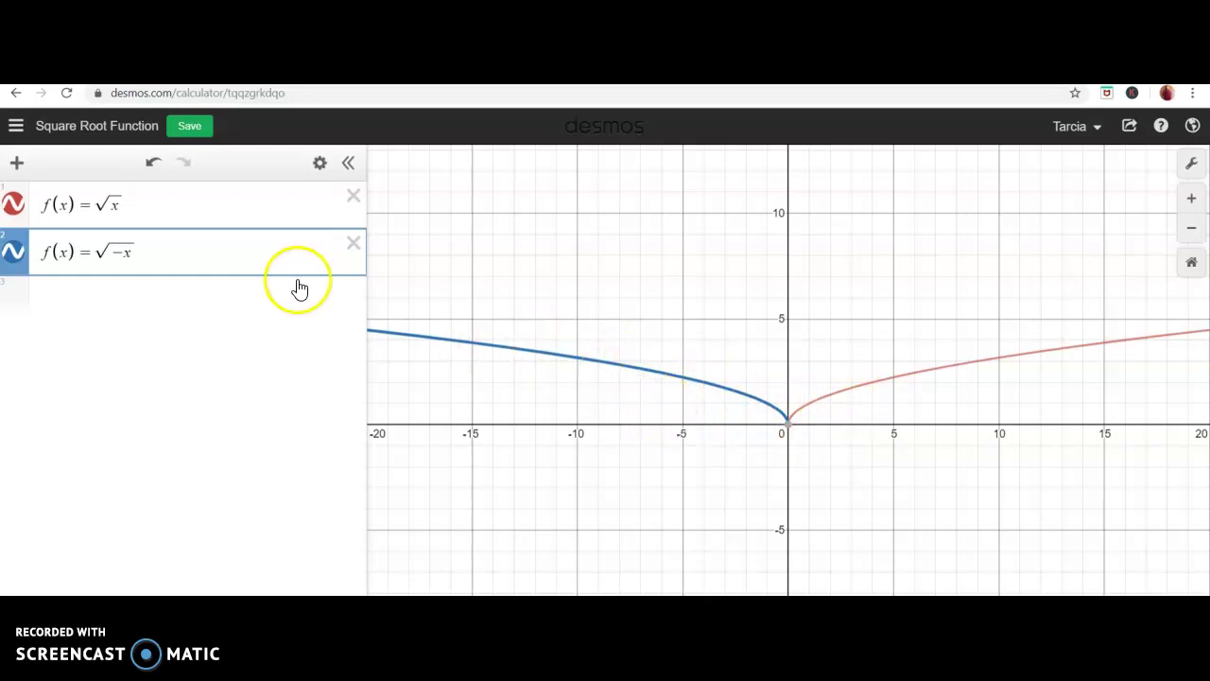
- Load the saved Cubing Function graph and add f(x) = (-x)^3 below x³
left_click(15, 129)
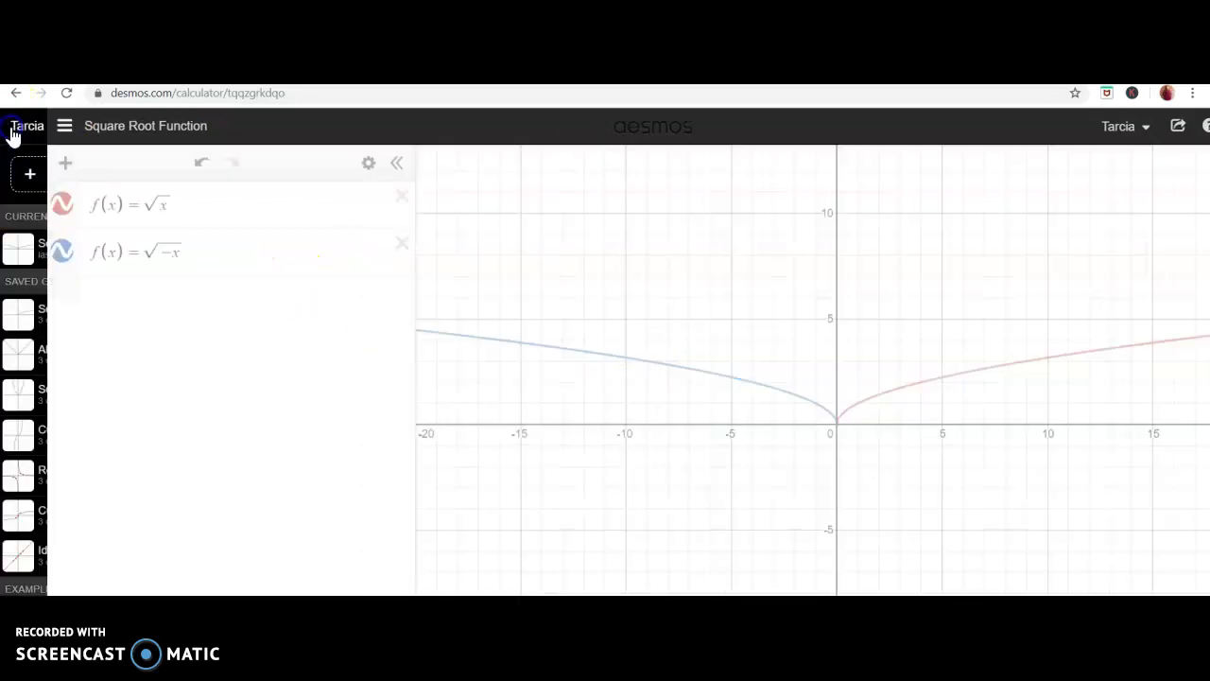
left_click(80, 441)
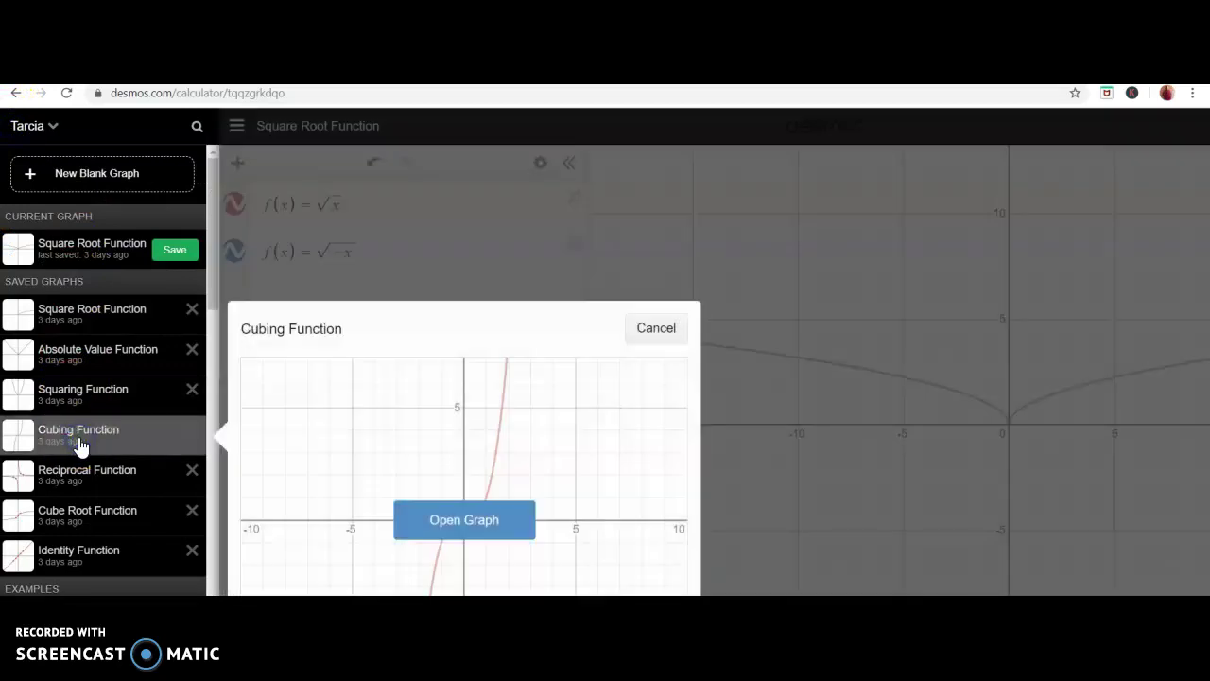
left_click(469, 529)
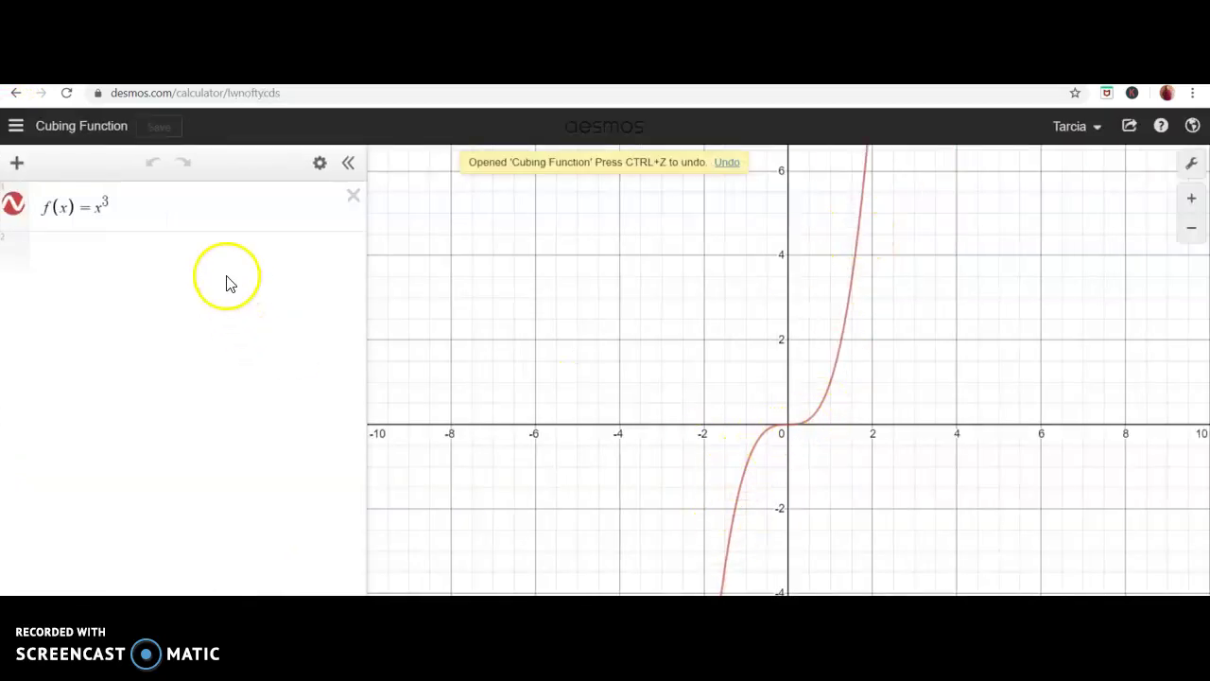
left_click(203, 218)
key("Return")
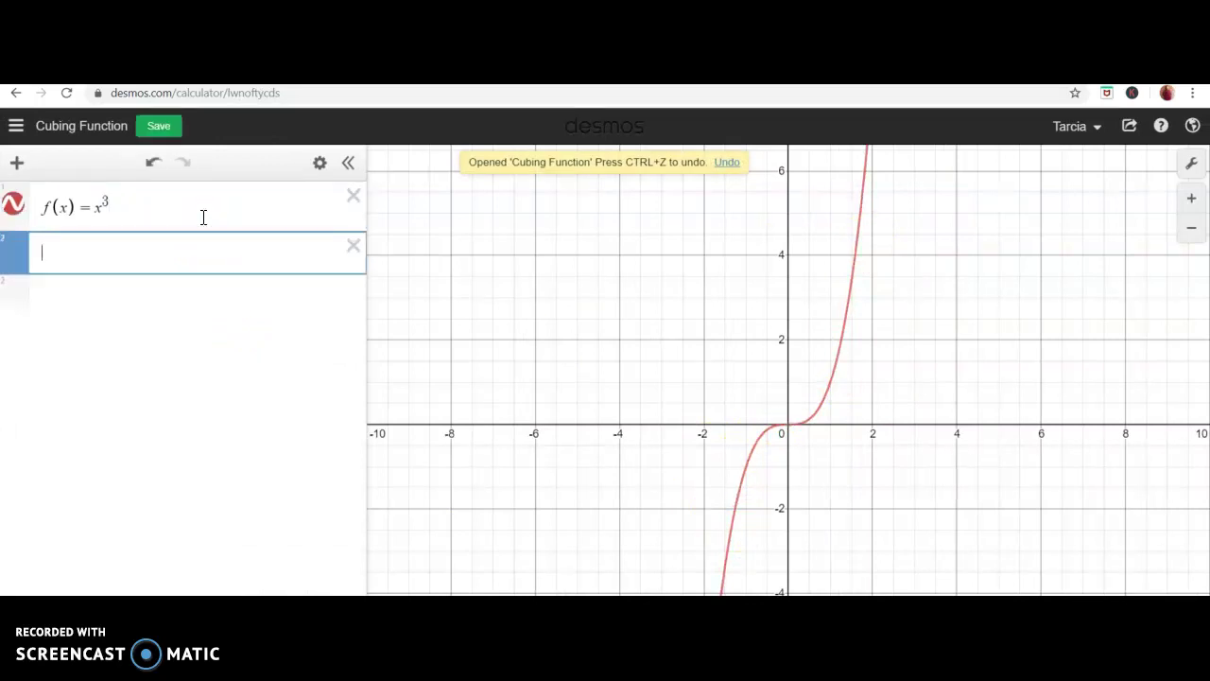
type("f(x) ")
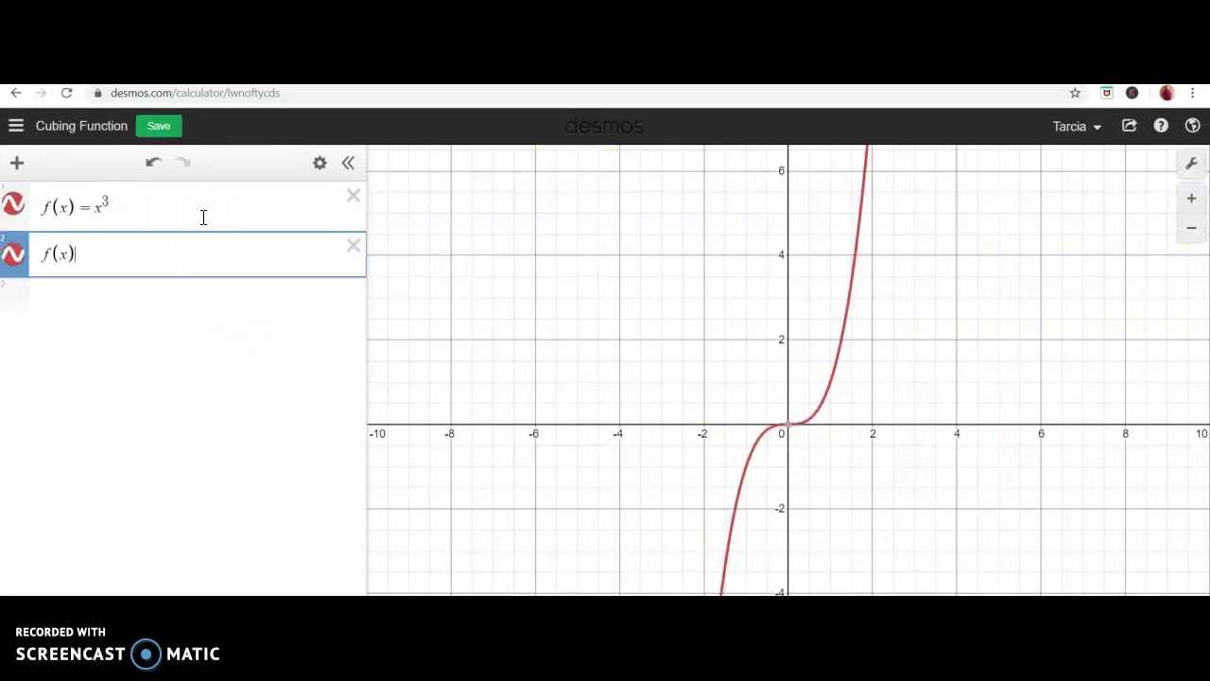
type("= (-x)")
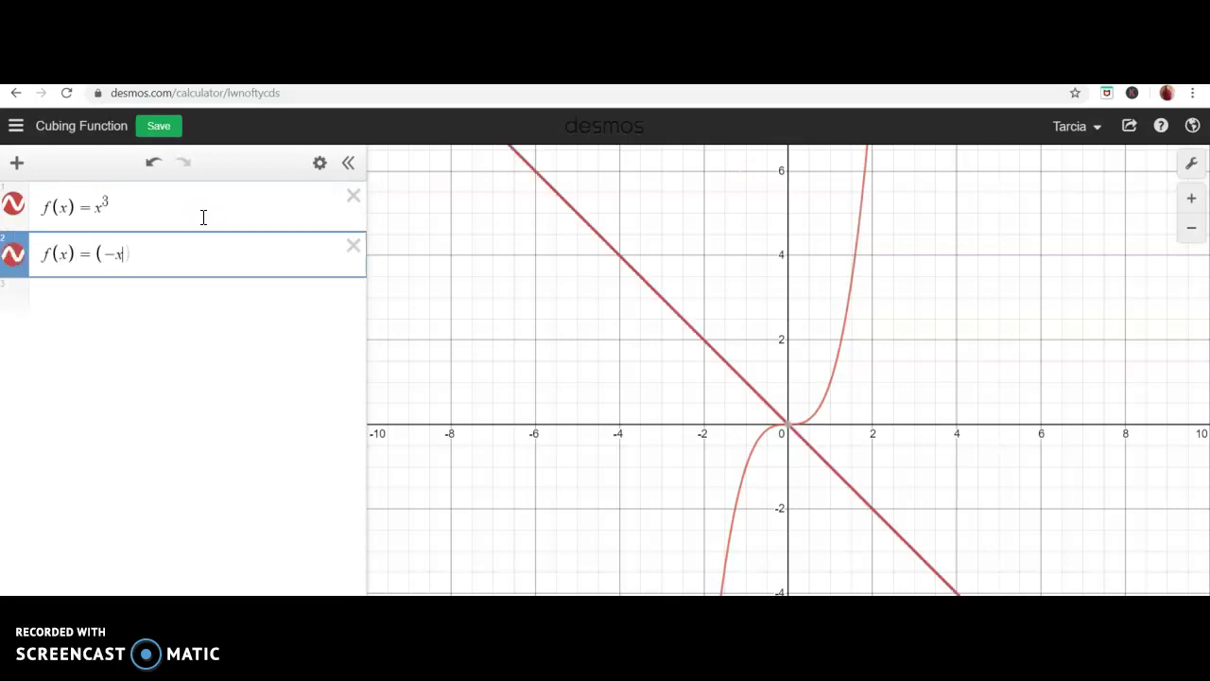
type("^3")
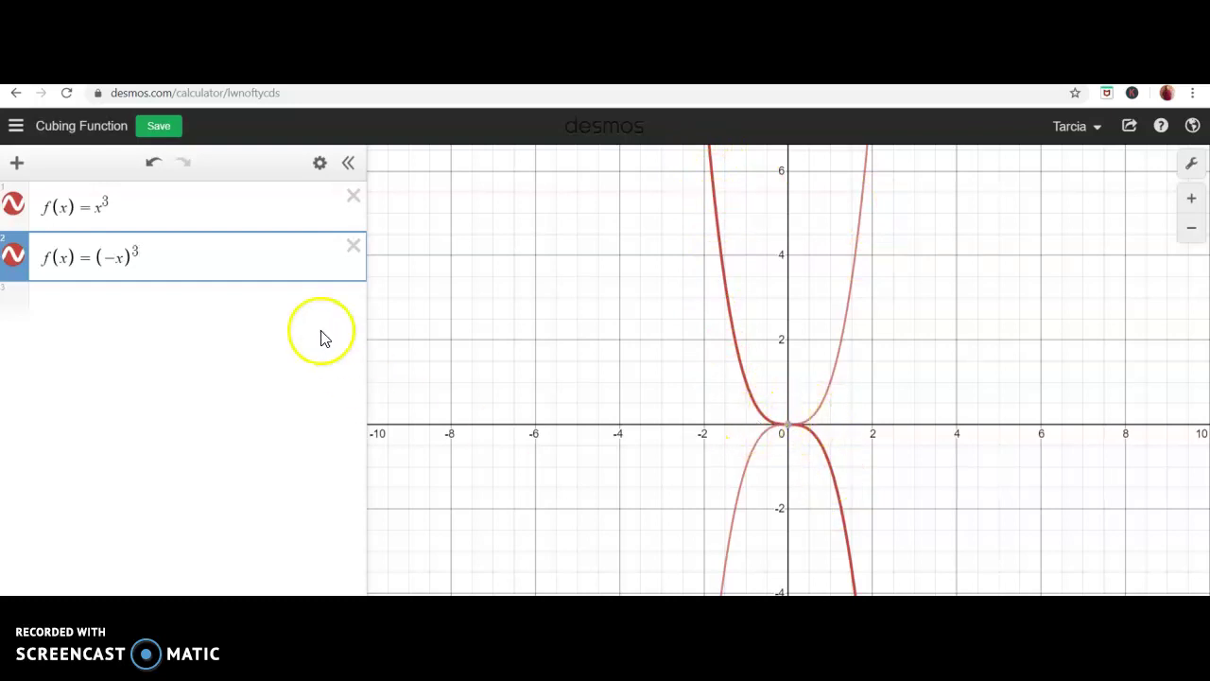
- Load the saved Reciprocal Function graph and delete its table of x and f(x) values
left_click(16, 133)
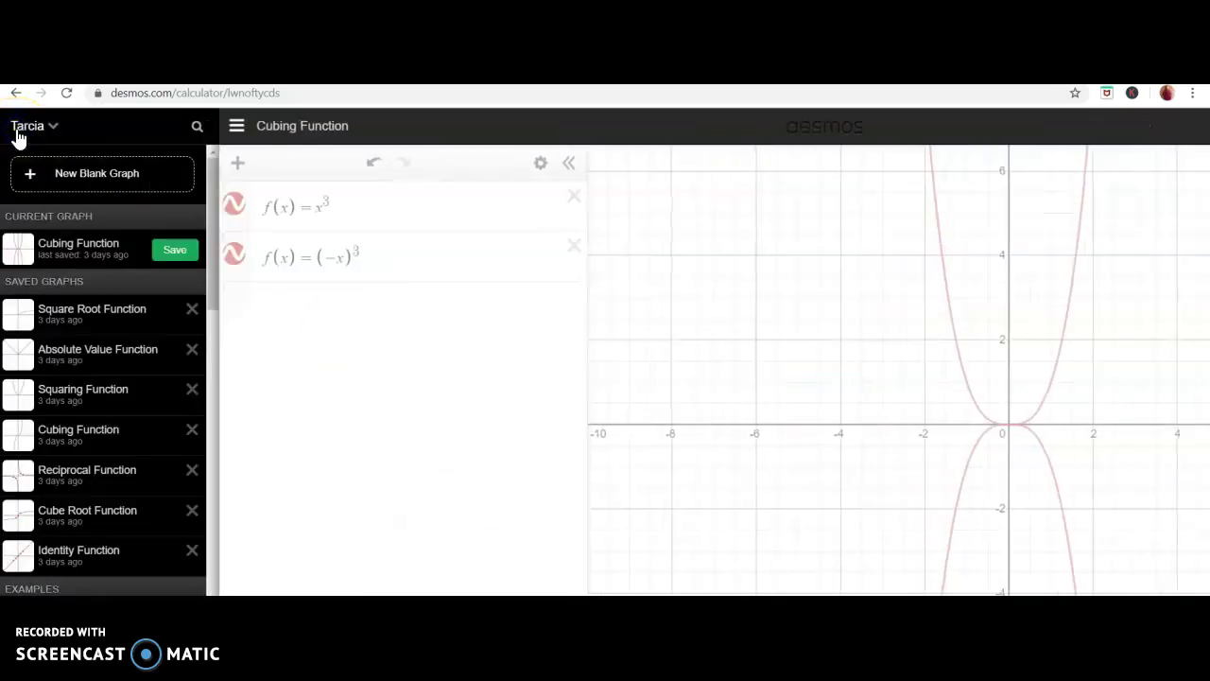
left_click(101, 485)
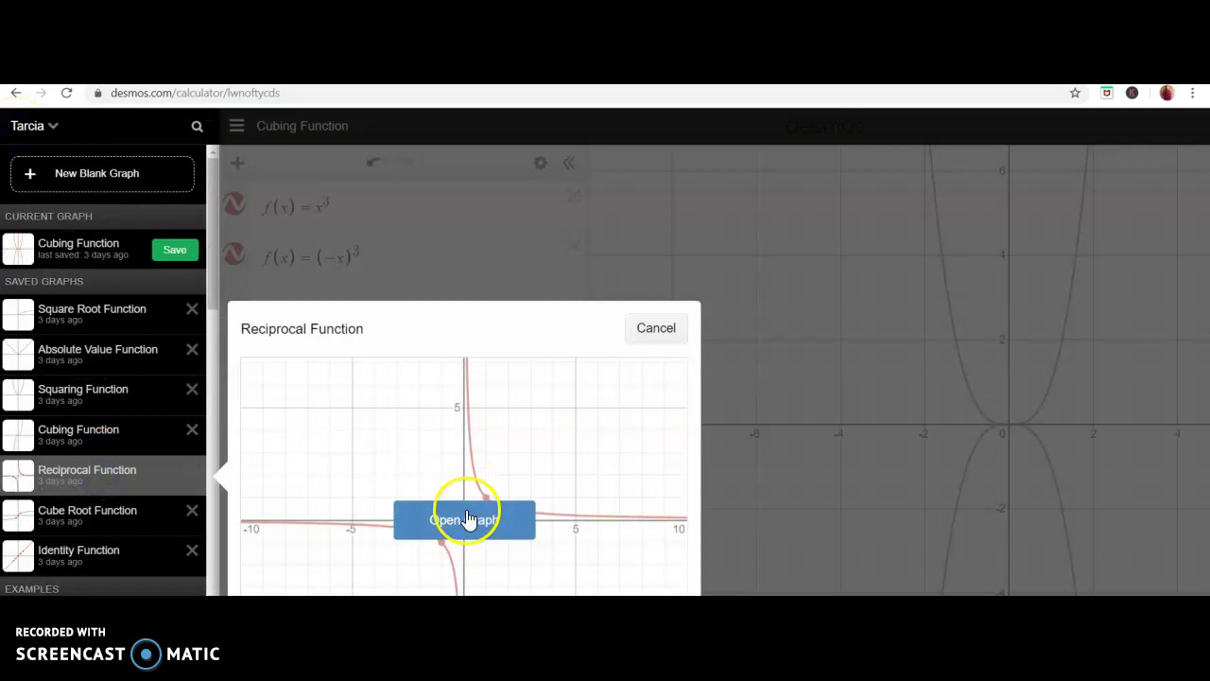
left_click(466, 519)
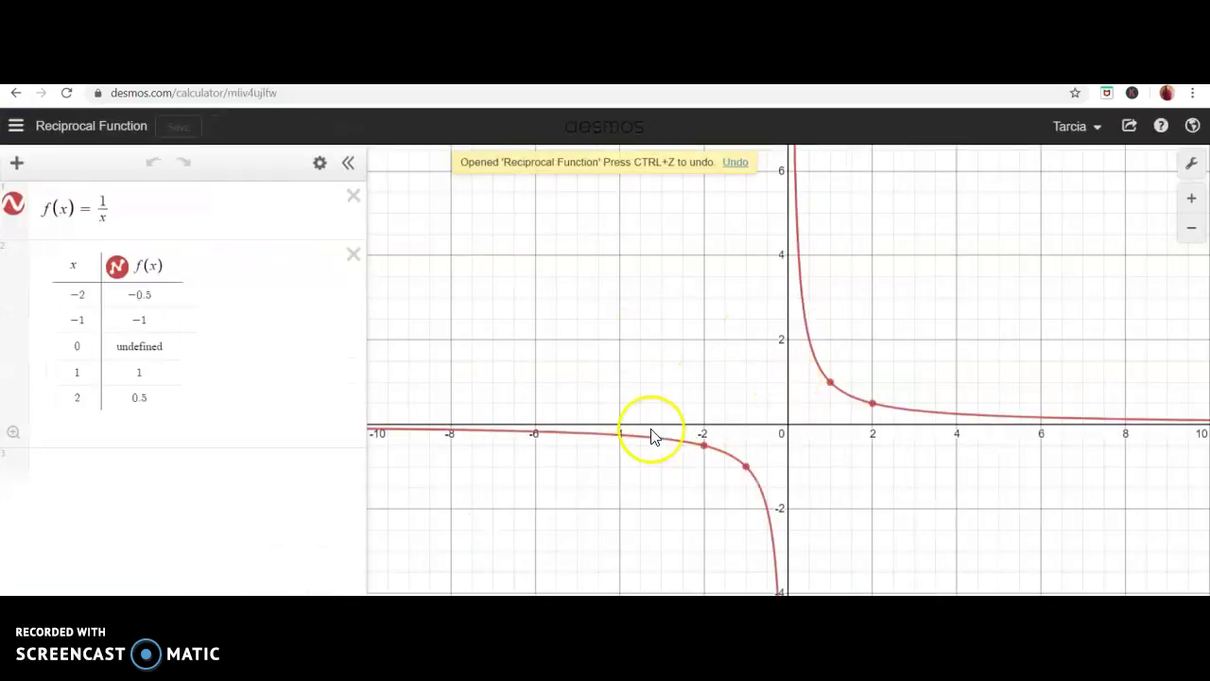
left_click(353, 254)
- Add f(x) = 1/(-x) as a new expression below f(x) = 1/x
left_click(284, 217)
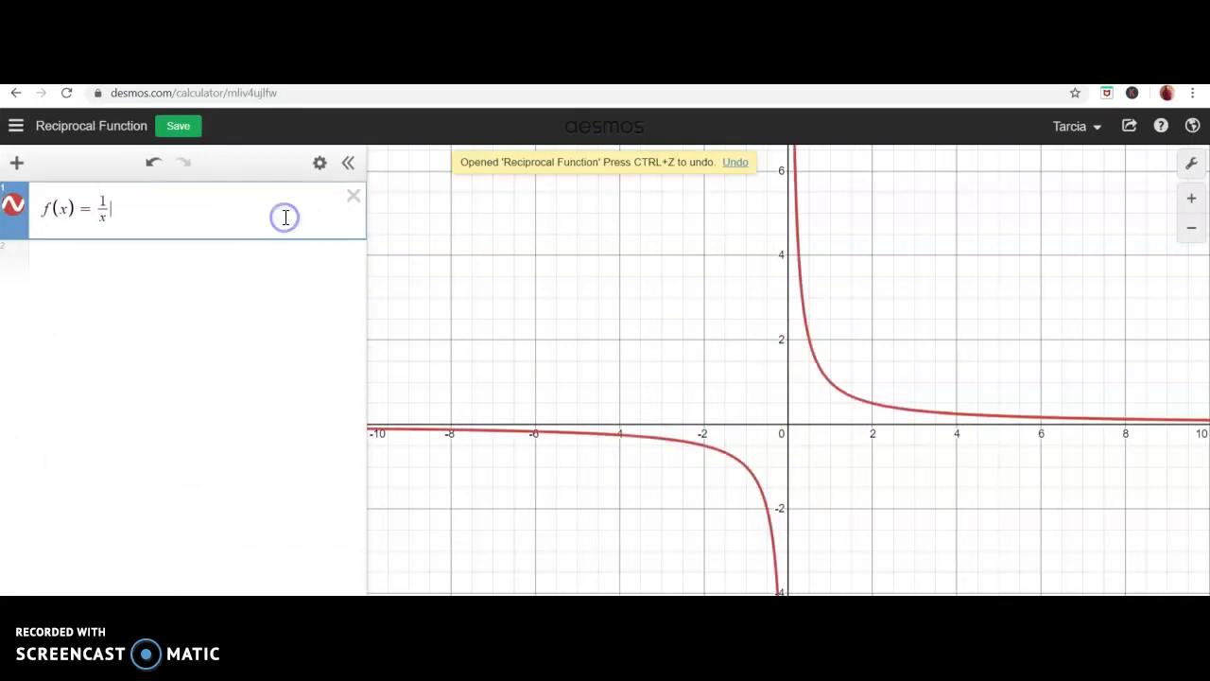
key("Return")
type("f(x)=")
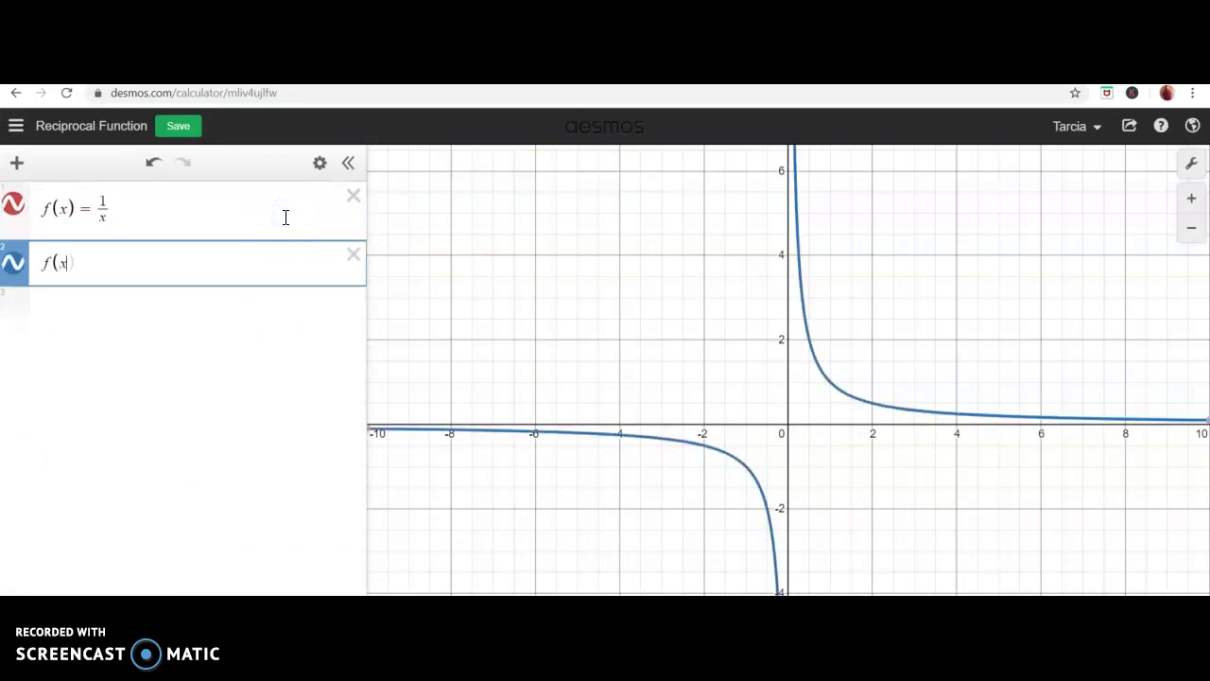
type("1/")
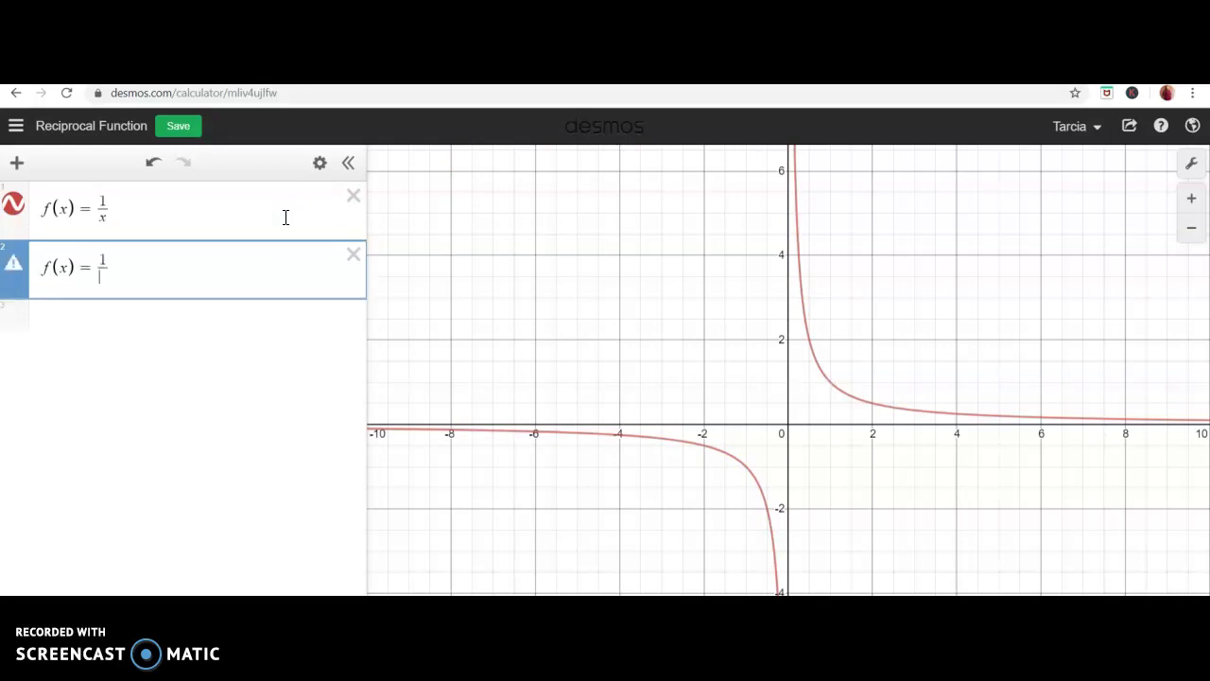
type("(-x)")
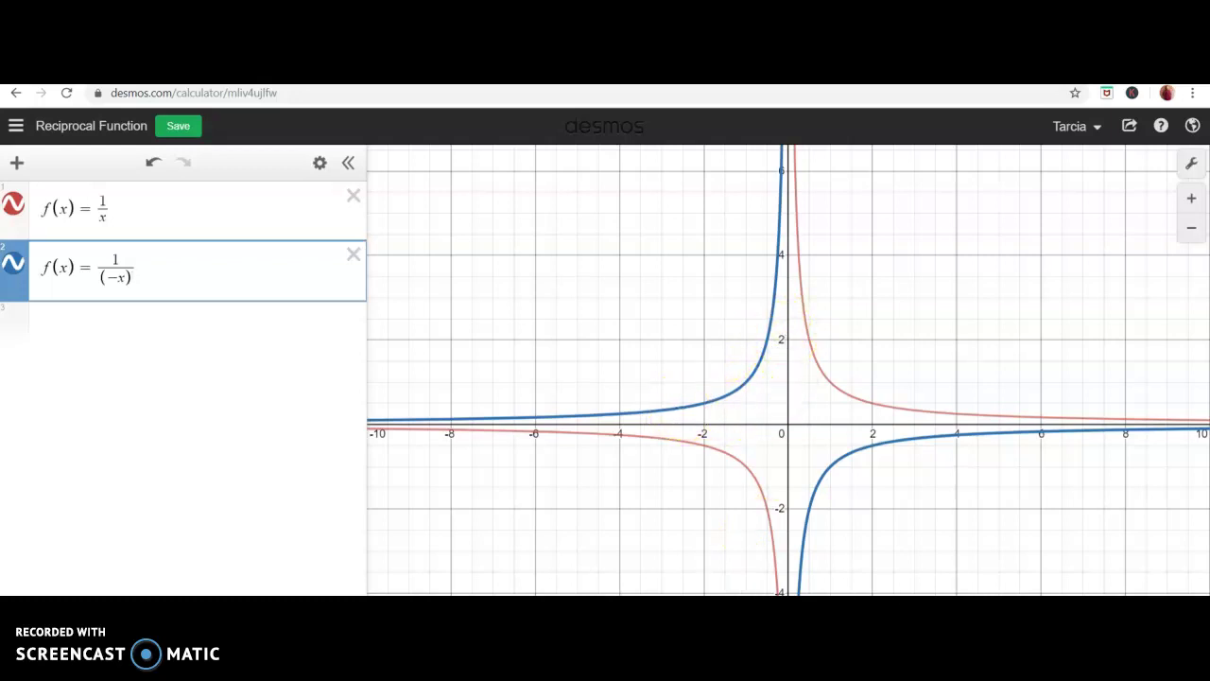
- In Word, add '- reflecting graph over y-axis' after the y = f(−x) equation
key("alt+Tab")
left_click(689, 481)
left_click(734, 489)
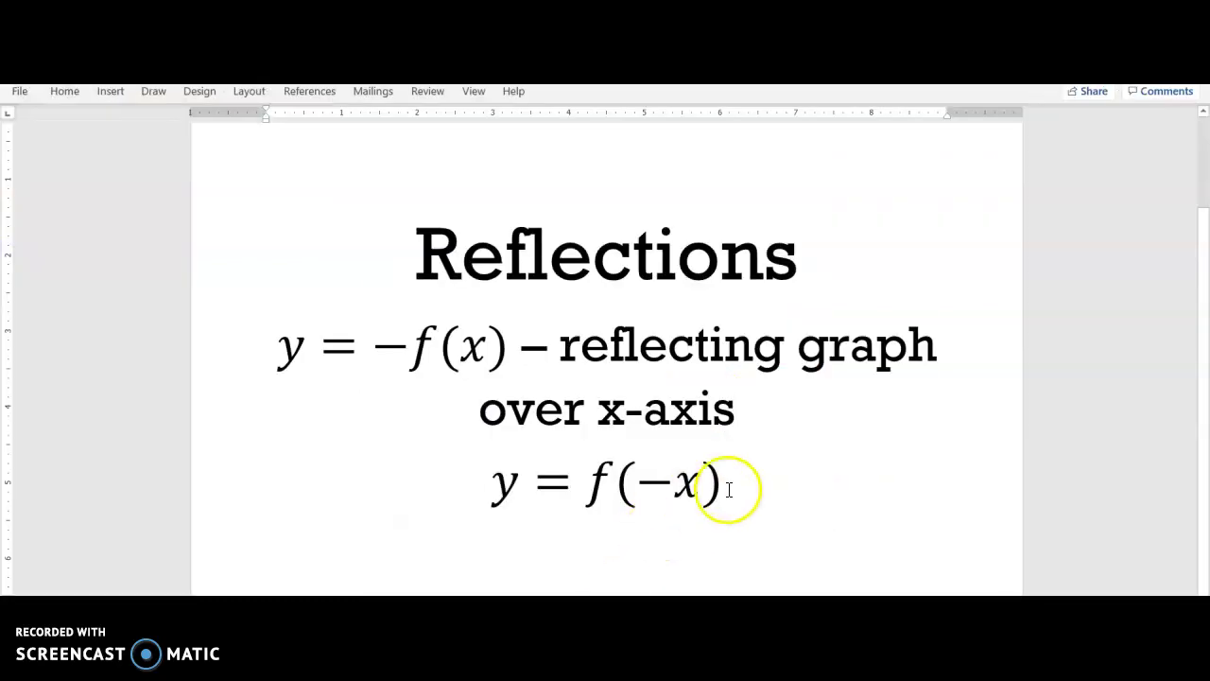
type("- ")
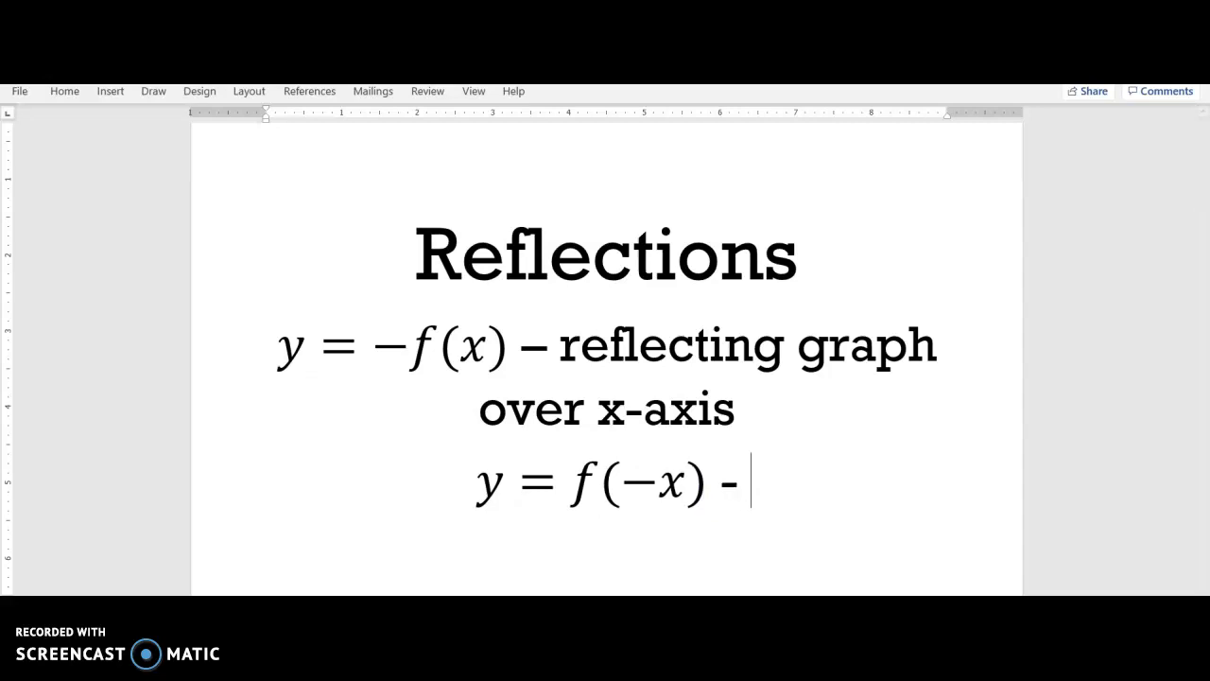
type("r")
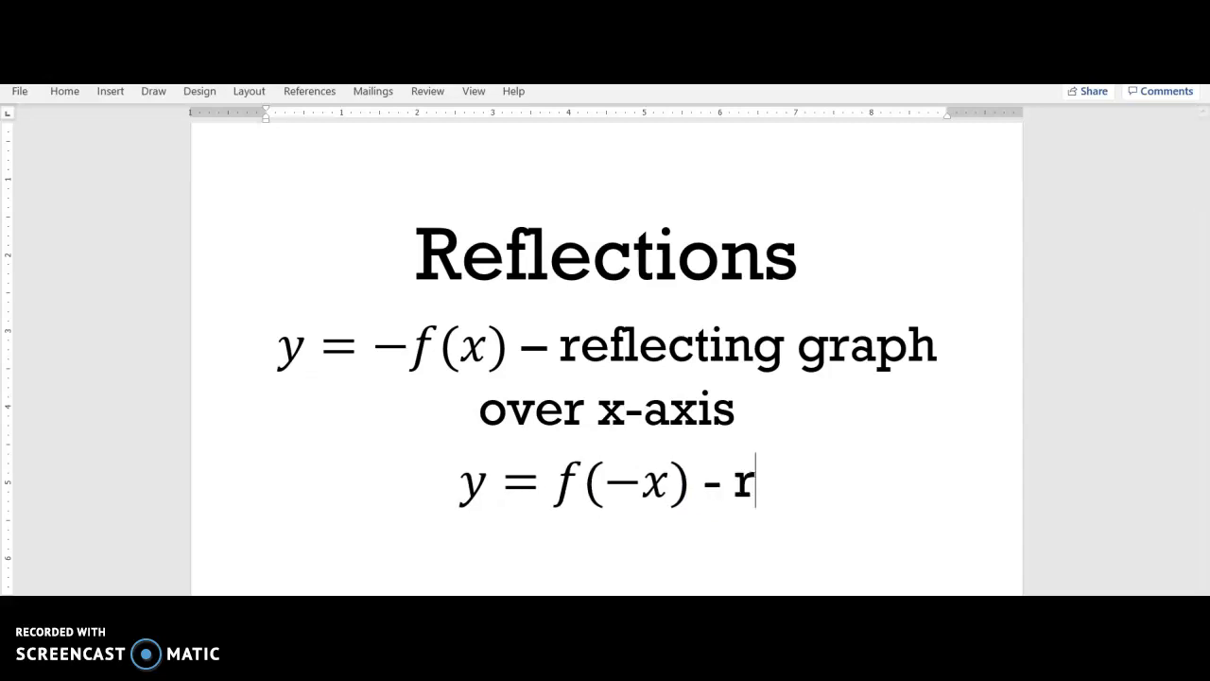
type("eflecting graph over")
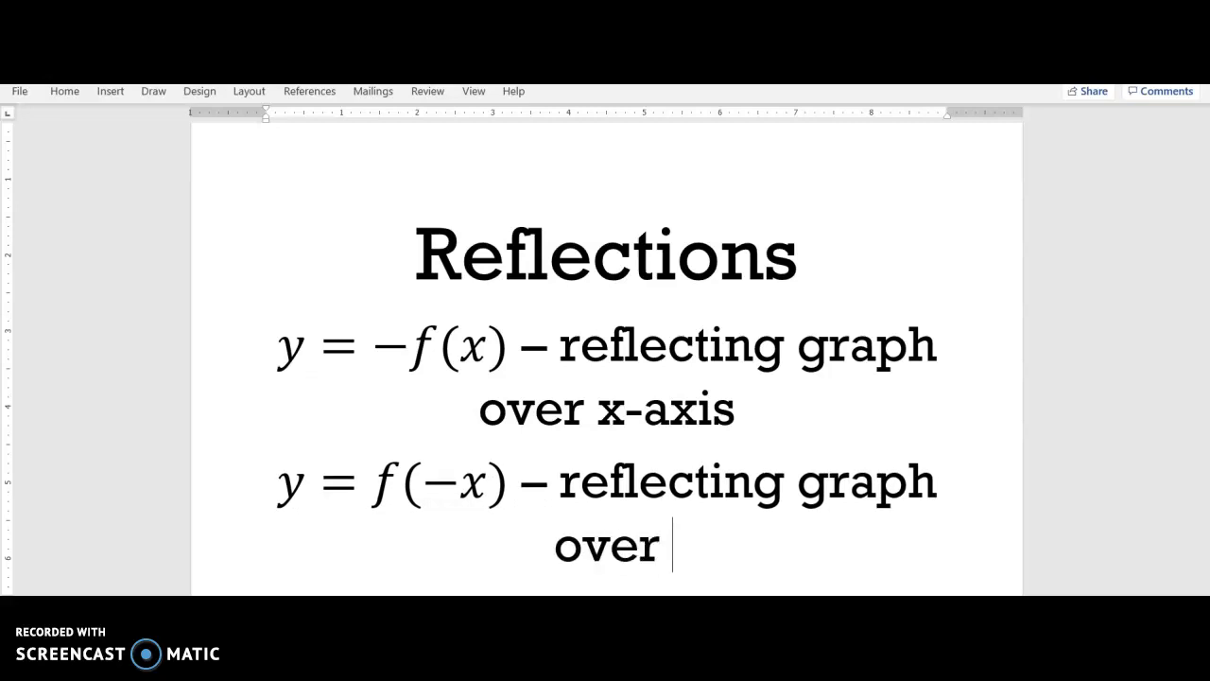
type(" y-axis")
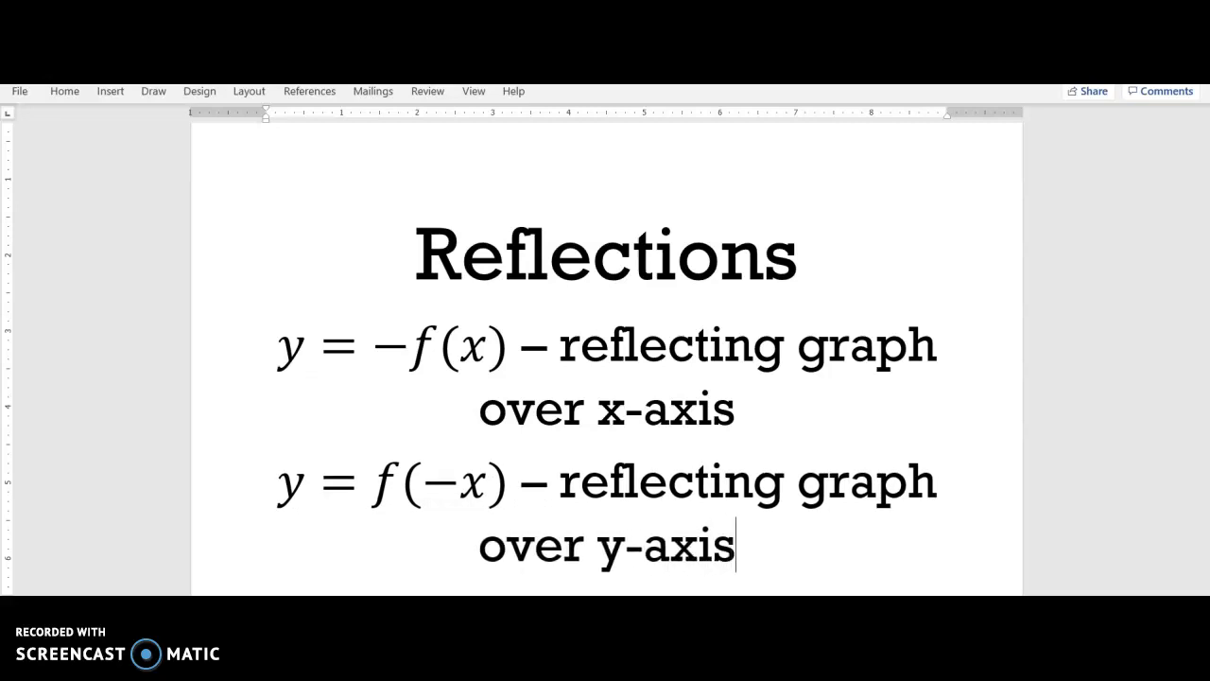